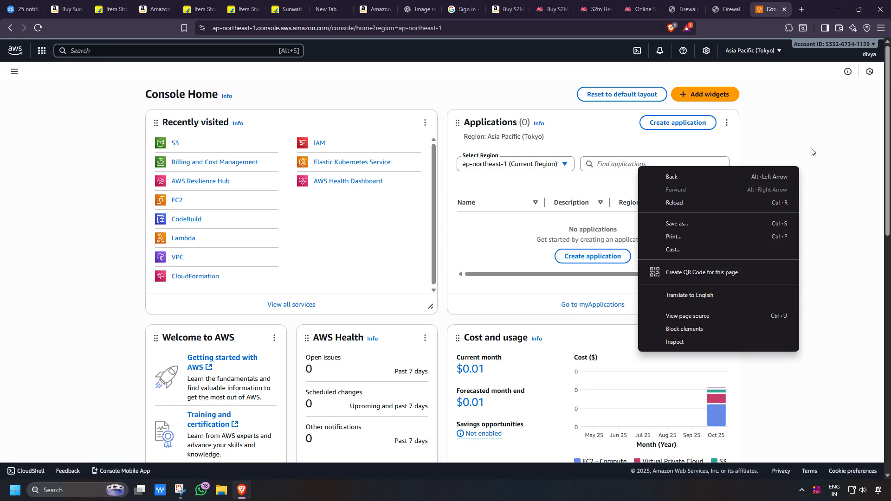
pyautogui.click(812, 151)
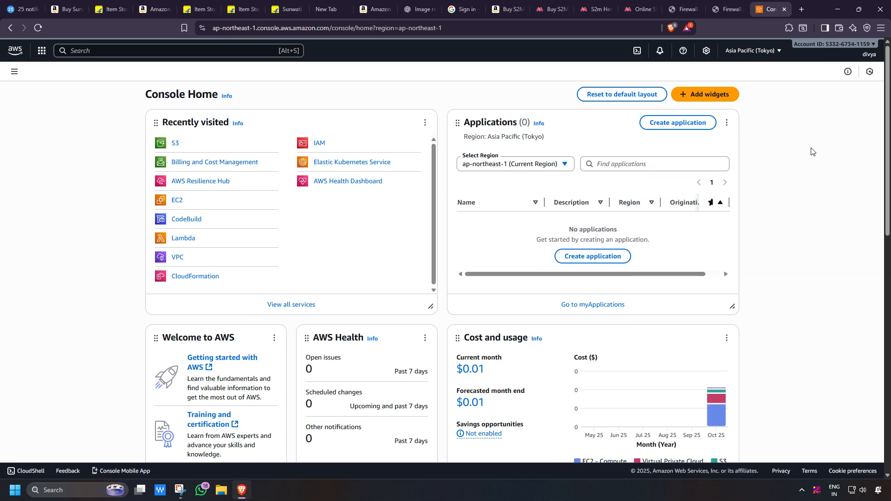
pyautogui.click(782, 55)
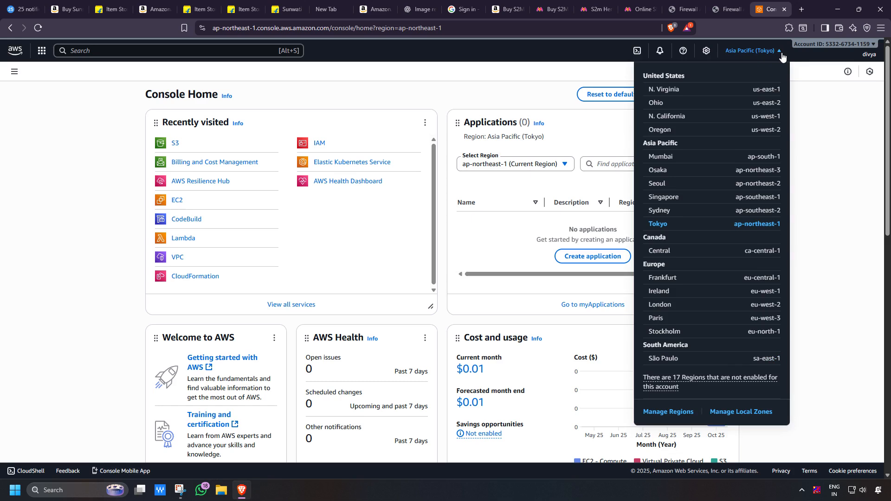
pyautogui.click(782, 55)
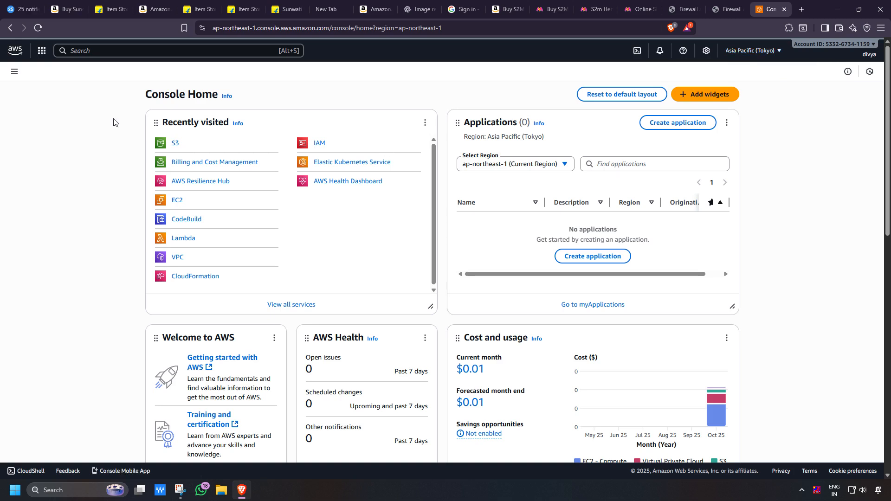
# Open the S3 service and start creating a new bucket in the Tokyo region.
pyautogui.click(178, 147)
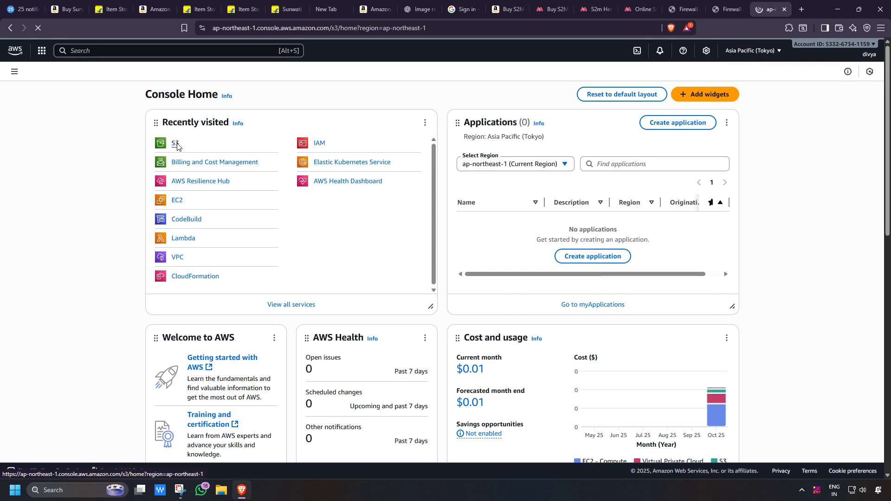
pyautogui.click(806, 97)
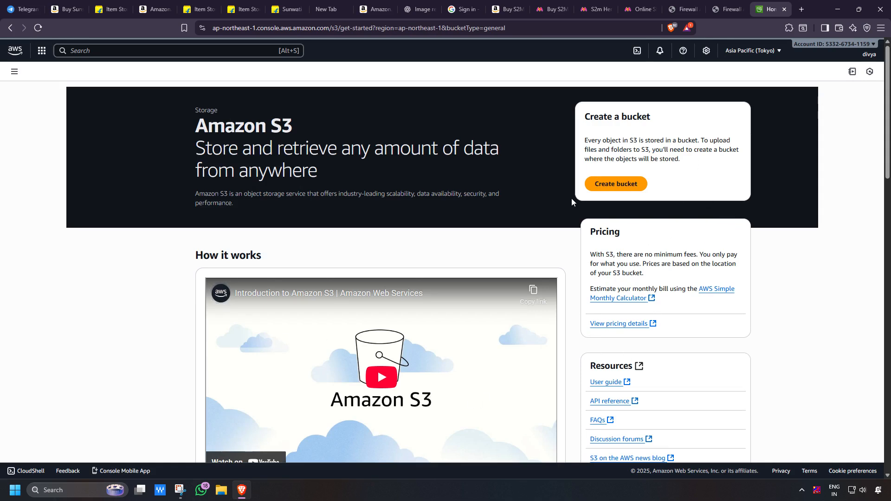
pyautogui.click(612, 186)
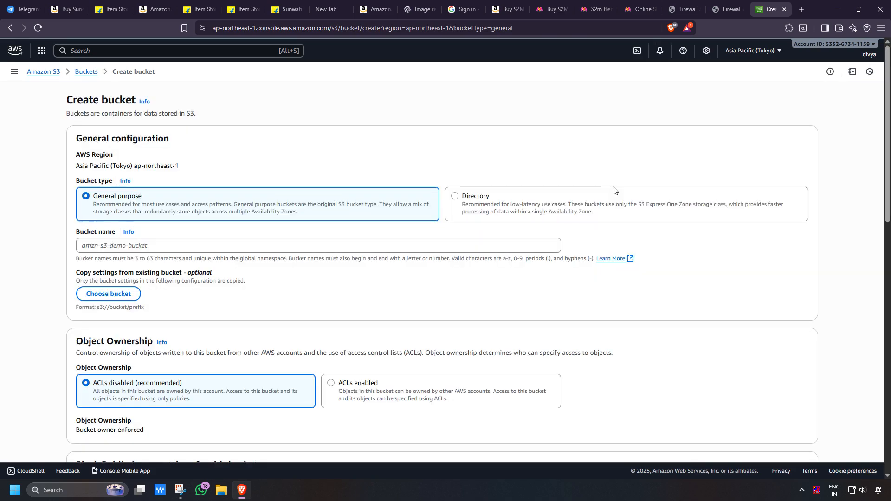
# Name the general purpose bucket with the first name followed by 7655, keep the default settings with versioning disabled, and try to create it.
pyautogui.click(135, 247)
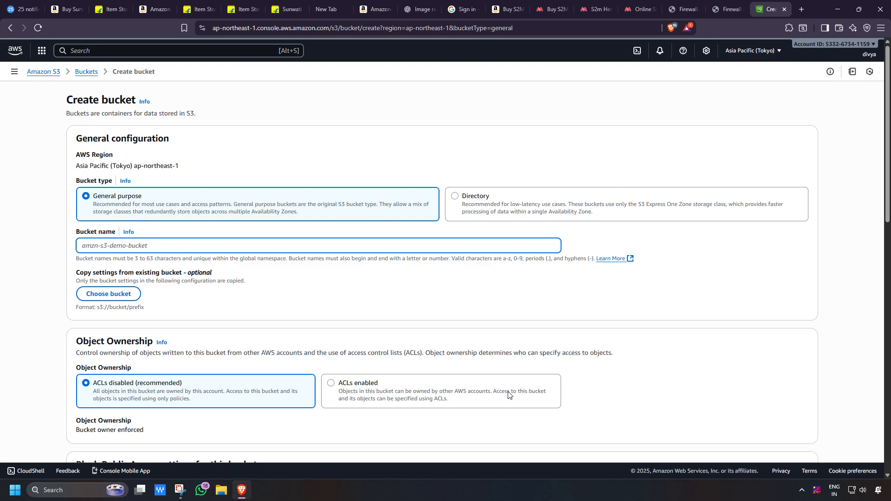
pyautogui.write('pramod7655')
pyautogui.scroll(-2, 222, 248)
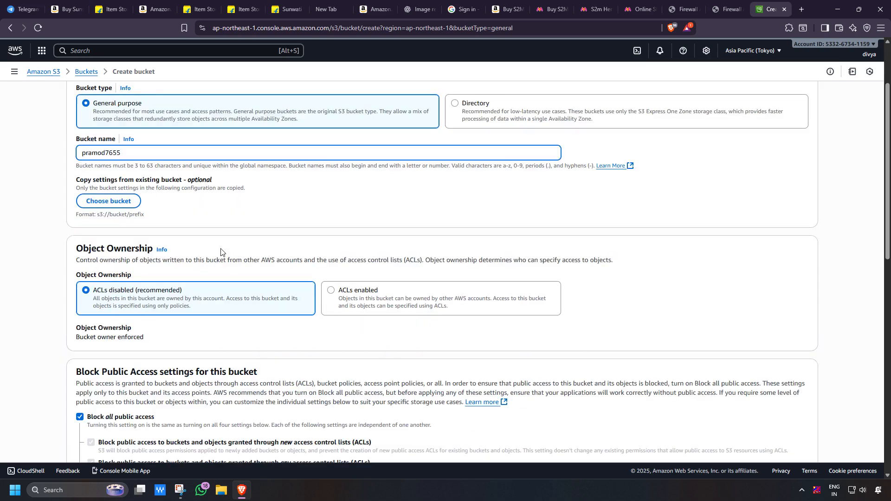
pyautogui.scroll(-1, 181, 210)
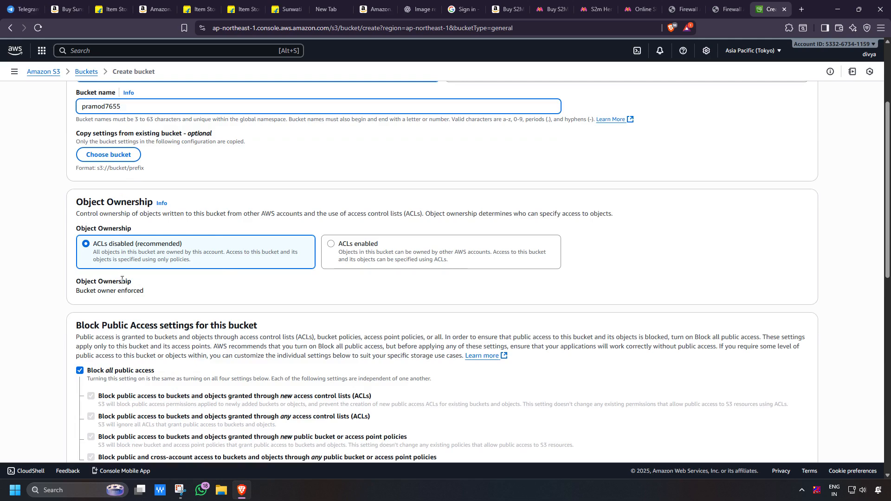
pyautogui.scroll(-2, 176, 287)
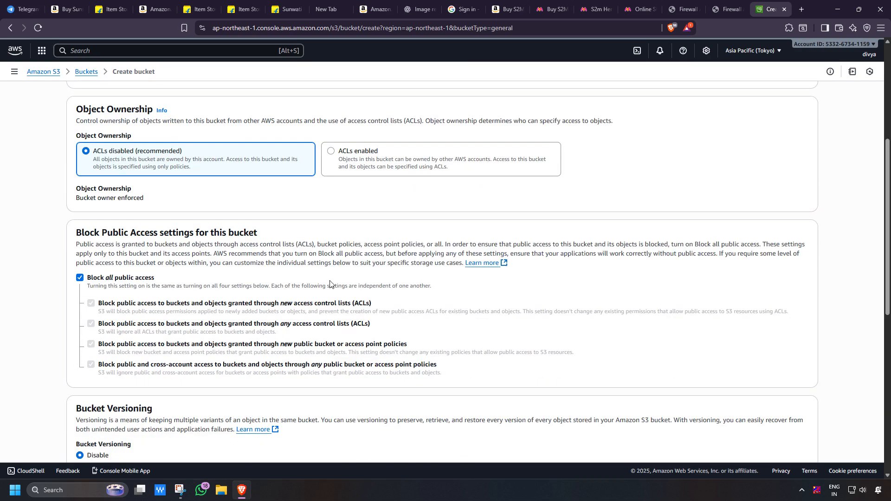
pyautogui.scroll(-2, 186, 251)
pyautogui.scroll(-2, 177, 255)
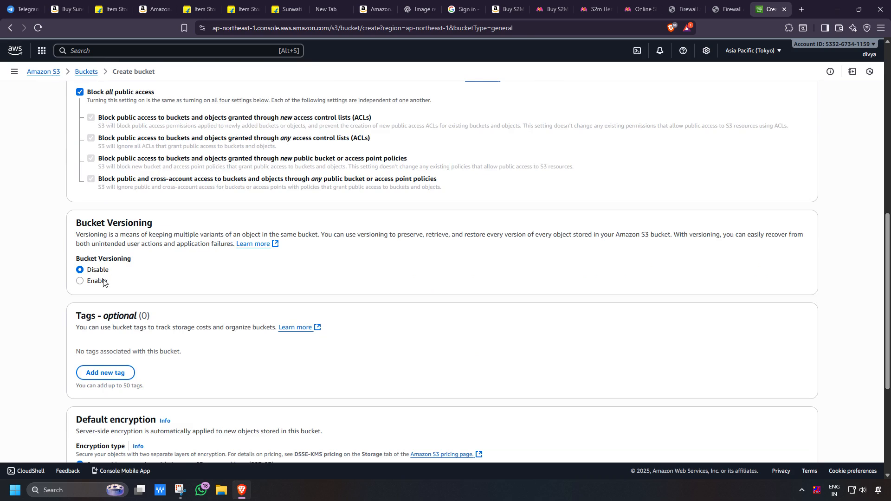
pyautogui.moveTo(132, 260); pyautogui.dragTo(85, 259)
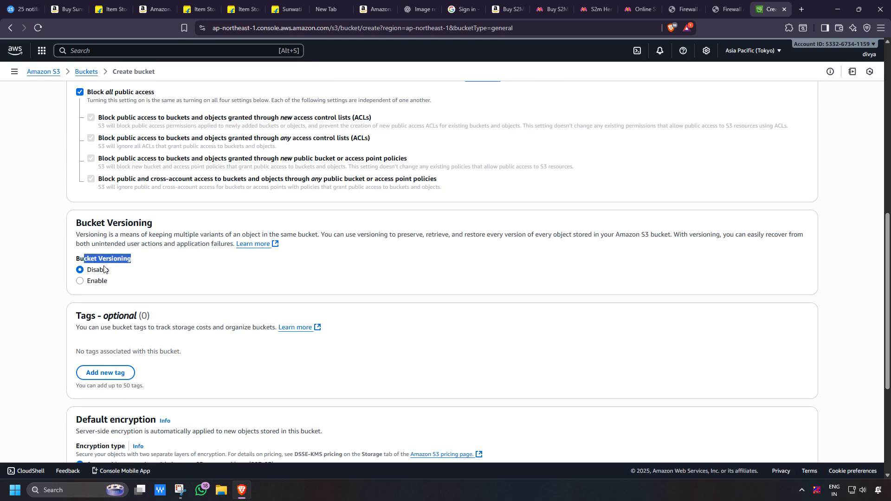
pyautogui.scroll(-4, 163, 283)
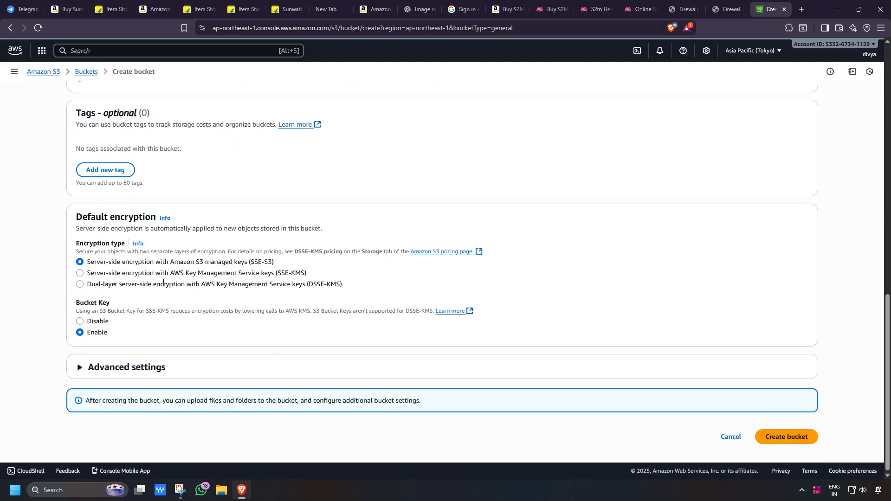
pyautogui.click(803, 442)
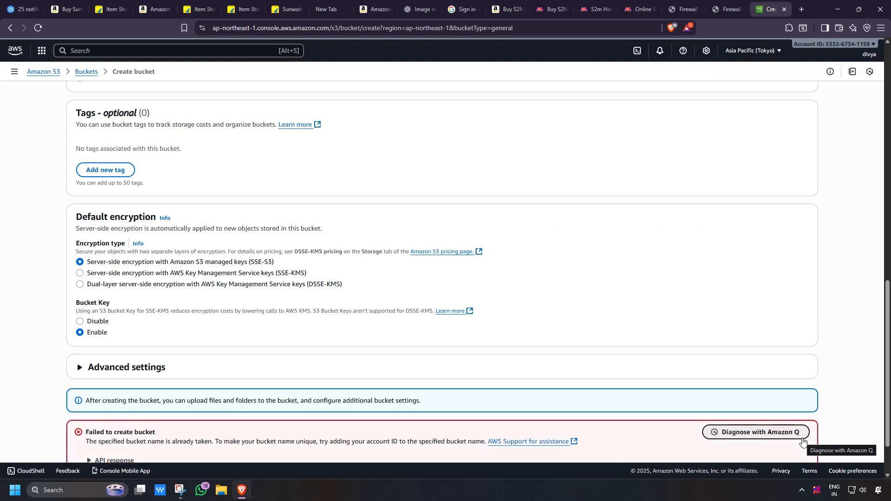
# Append 1 to the bucket name and create the bucket with the default settings.
pyautogui.scroll(-2, 743, 418)
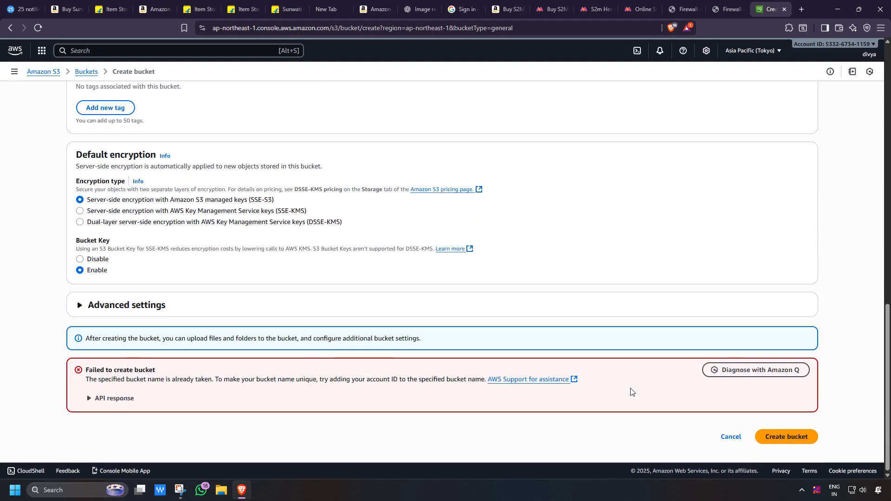
pyautogui.scroll(8, 712, 410)
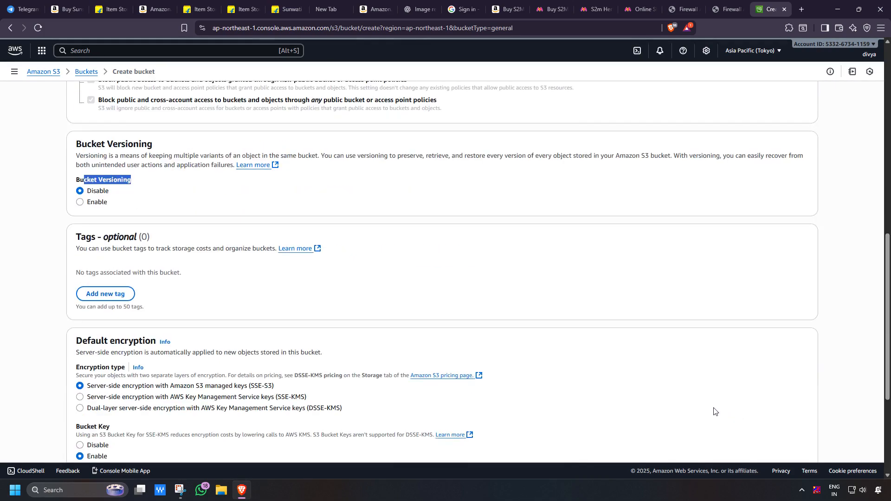
pyautogui.scroll(7, 714, 410)
pyautogui.click(129, 249)
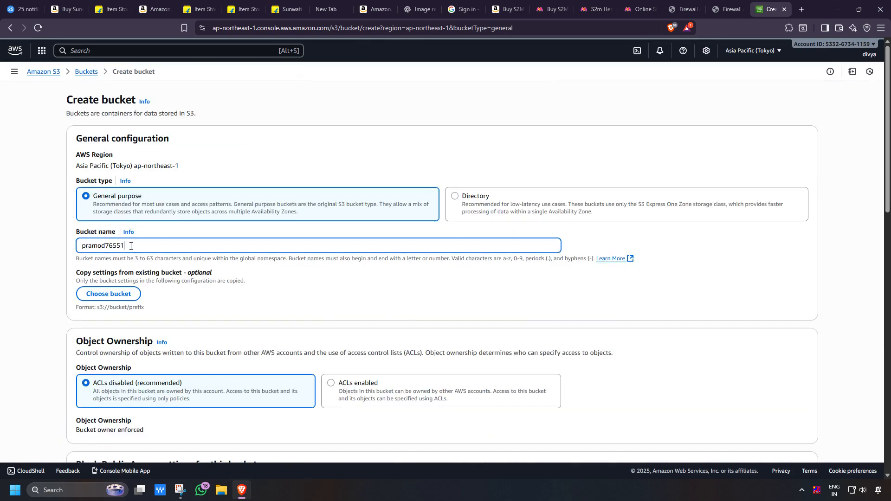
pyautogui.scroll(-15, 165, 237)
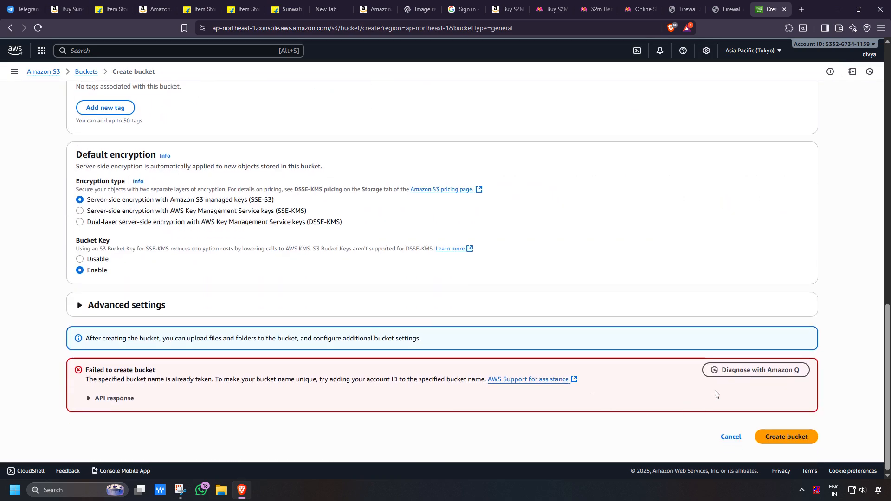
pyautogui.click(764, 437)
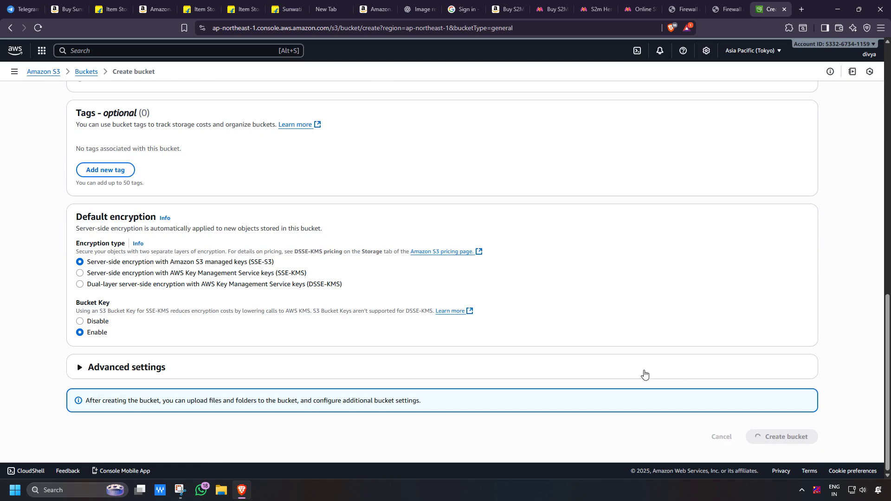
pyautogui.scroll(4, 644, 373)
pyautogui.scroll(5, 644, 373)
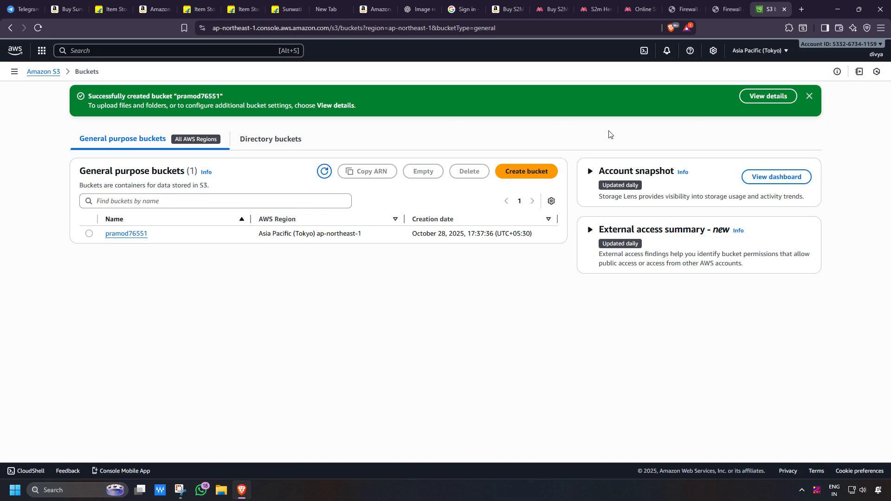
# Dismiss the creation notice and open the newly created bucket from the general purpose buckets list.
pyautogui.click(808, 97)
pyautogui.moveTo(467, 199); pyautogui.dragTo(483, 198)
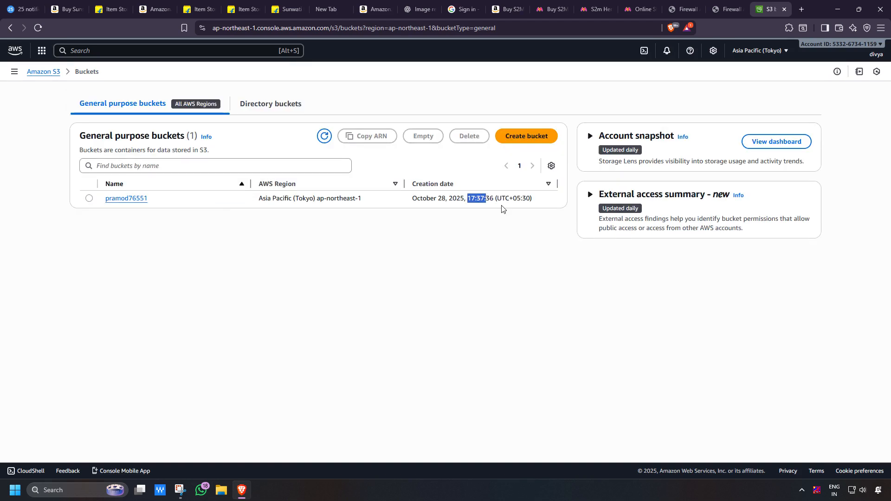
pyautogui.click(140, 200)
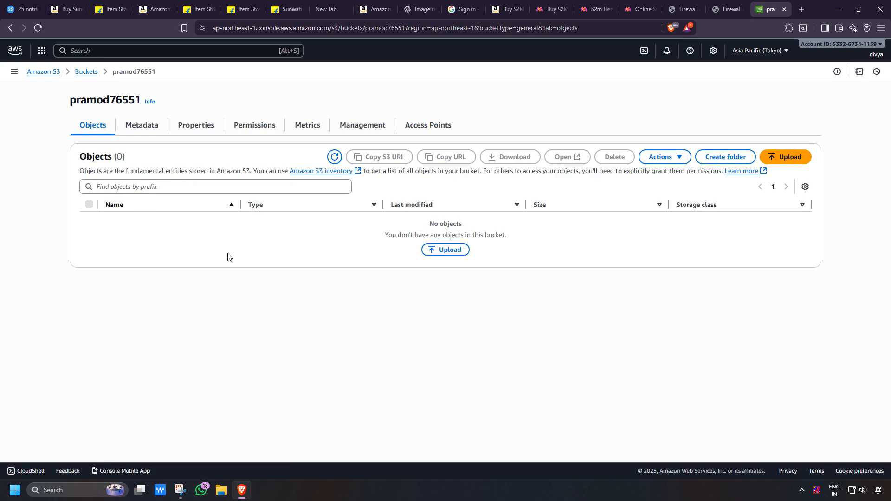
# Switch to the Windows desktop, create a text document named "s3 version" there, and open it.
pyautogui.click(842, 9)
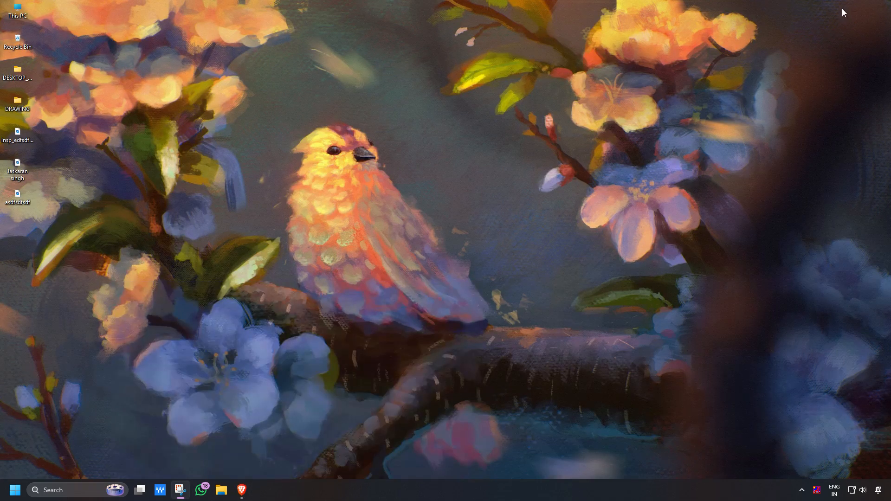
pyautogui.rightClick(246, 182)
pyautogui.click(272, 328)
pyautogui.moveTo(277, 292)
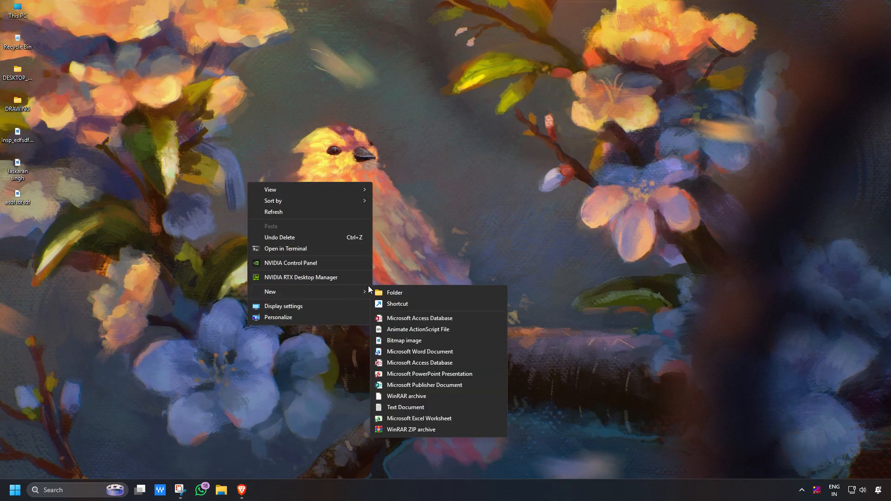
pyautogui.click(405, 408)
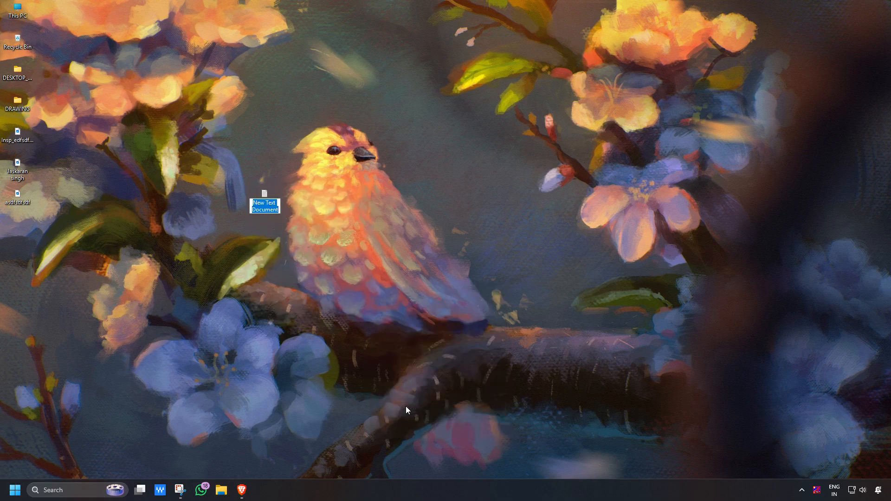
pyautogui.write('De')
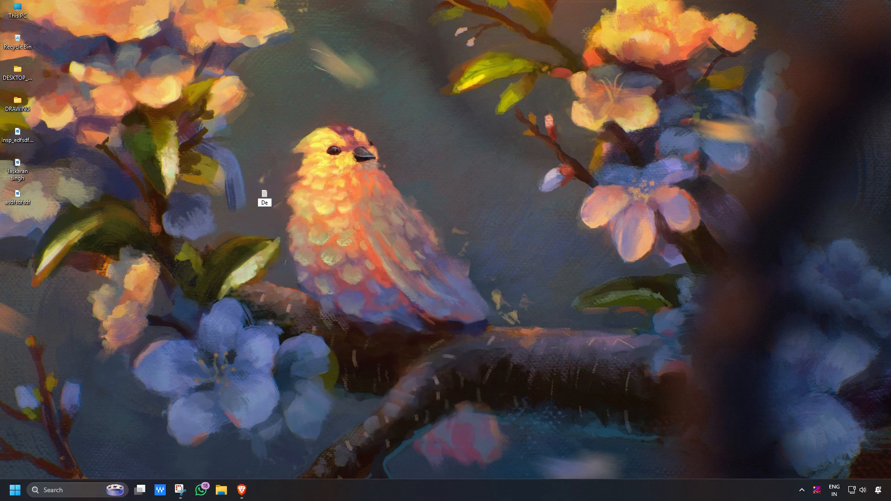
pyautogui.press('BackSpace')
pyautogui.write('s3 versipo')
pyautogui.press('BackSpace')
pyautogui.press('BackSpace')
pyautogui.press('BackSpace')
pyautogui.press('BackSpace')
pyautogui.press('BackSpace')
pyautogui.write('rsion')
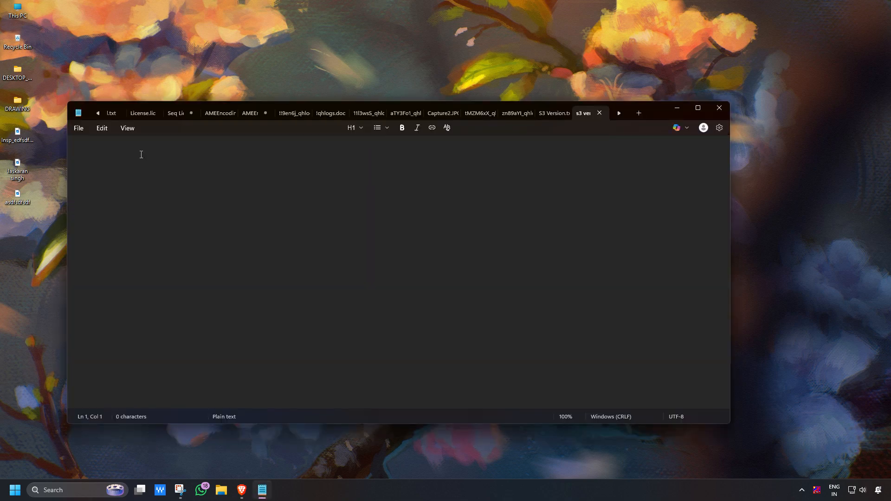
# Write "demo file 1" in the s3 version document, save it and close it.
pyautogui.write('demo file 1')
pyautogui.click(716, 108)
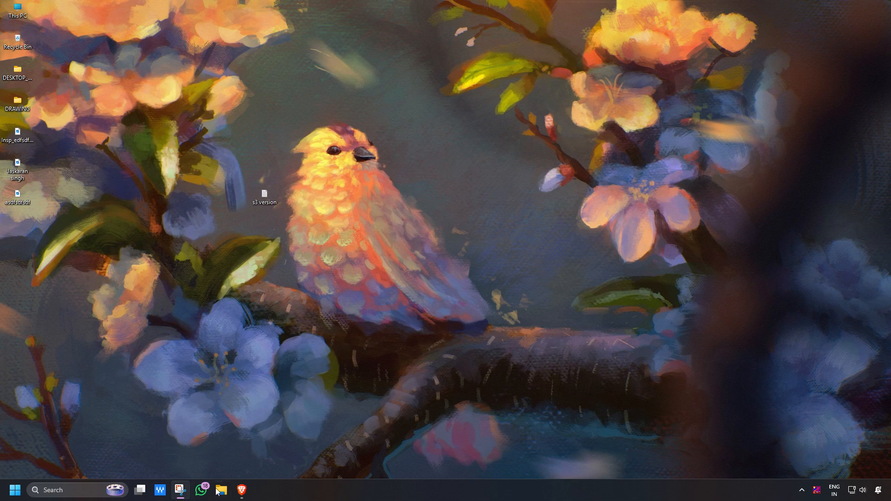
# Switch back to the Brave browser, upload s3 version.txt from the desktop to the open bucket, and close the upload status.
pyautogui.click(241, 490)
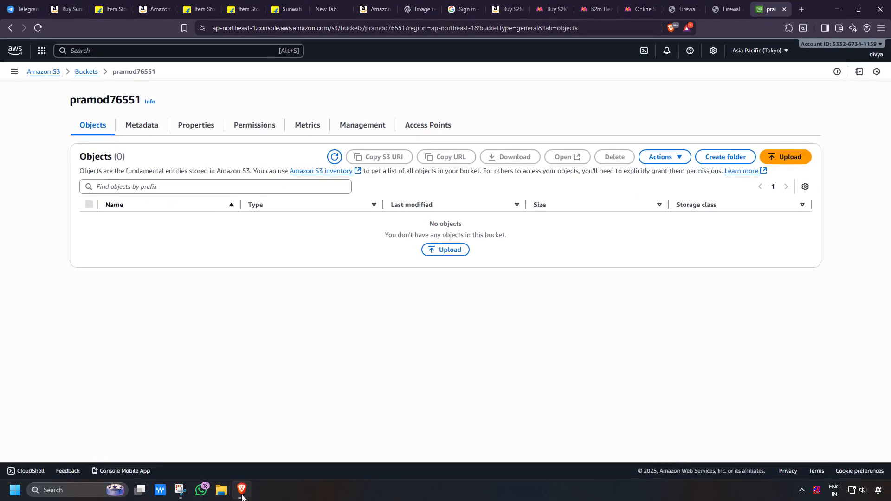
pyautogui.click(450, 250)
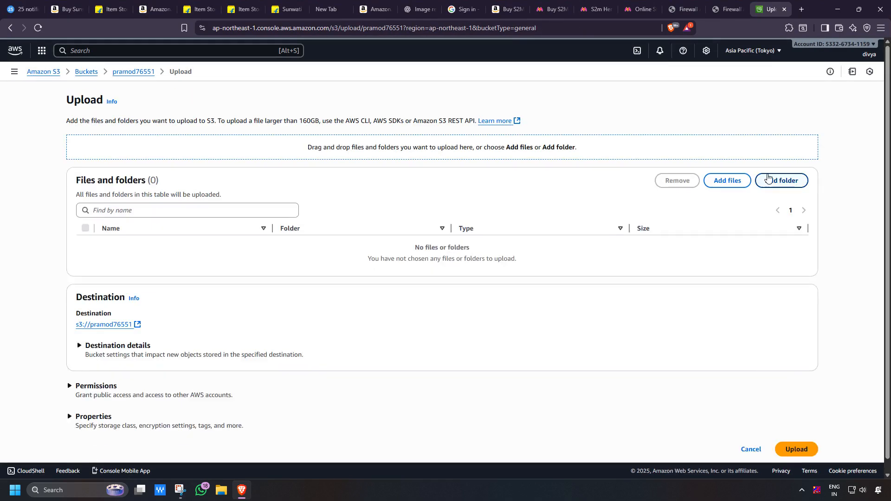
pyautogui.click(720, 185)
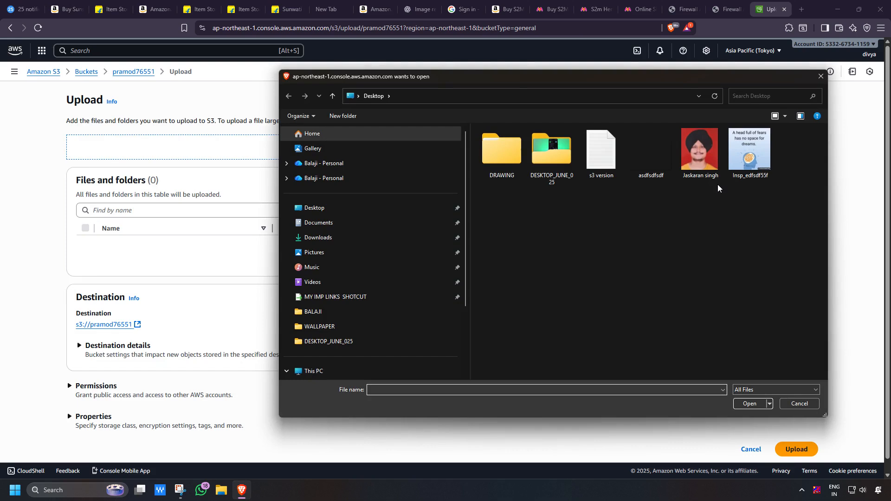
pyautogui.click(618, 158)
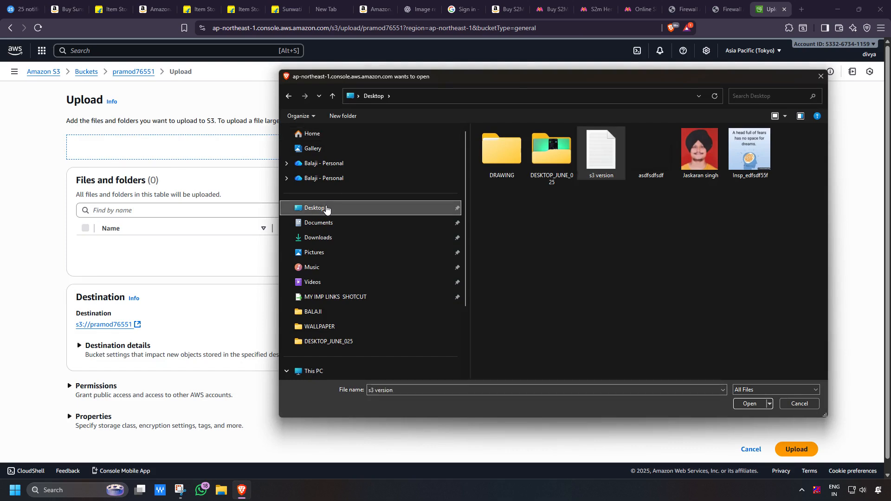
pyautogui.click(750, 404)
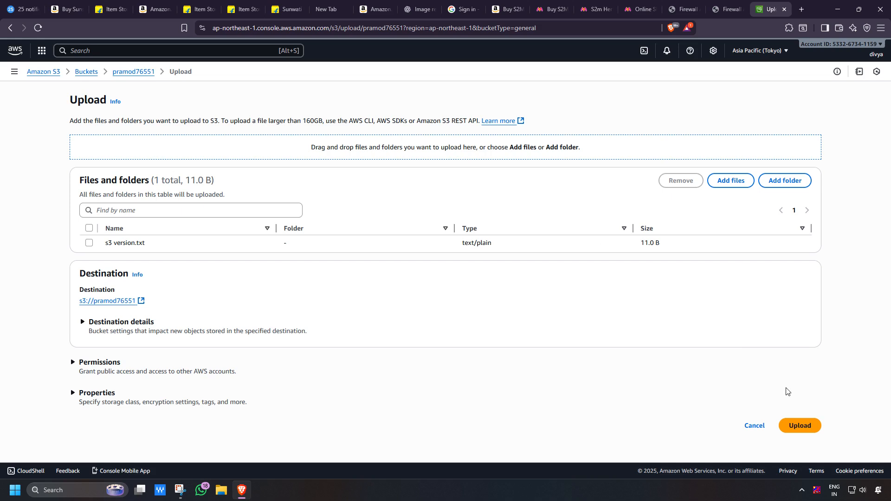
pyautogui.click(790, 431)
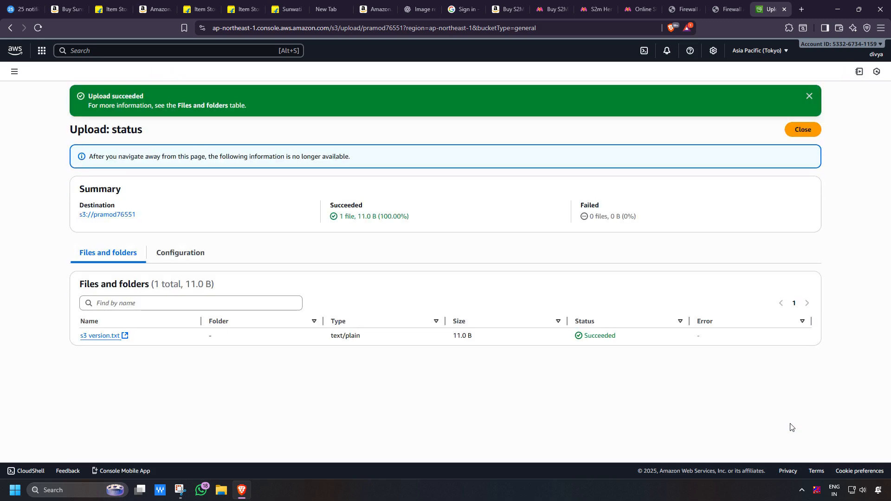
pyautogui.click(795, 134)
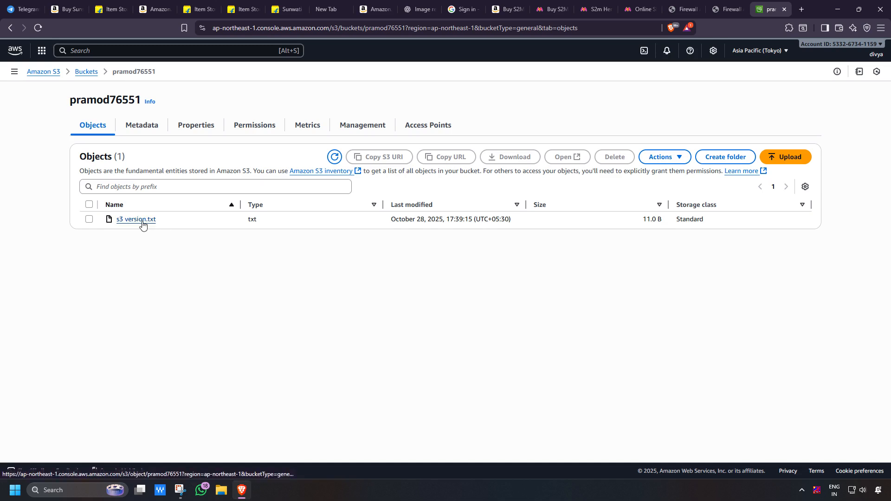
# Open the s3 version.txt object, view its contents both directly and through its object URL, and return to the object's page.
pyautogui.click(143, 224)
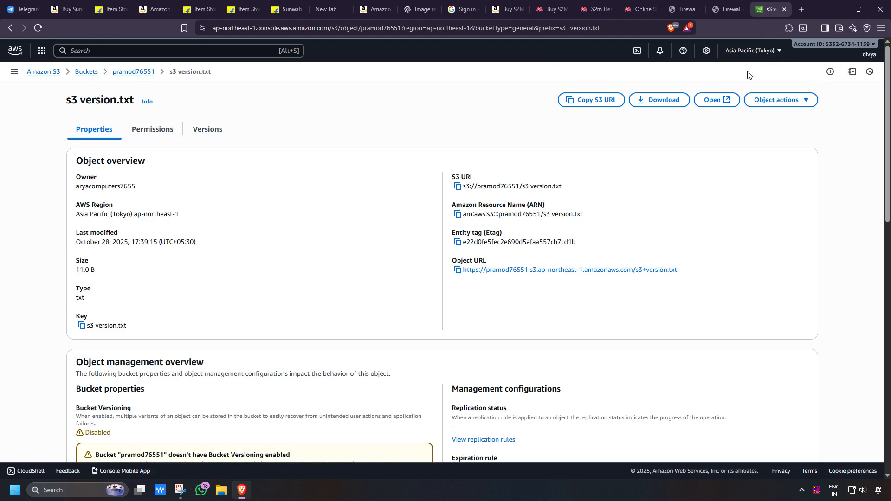
pyautogui.click(711, 100)
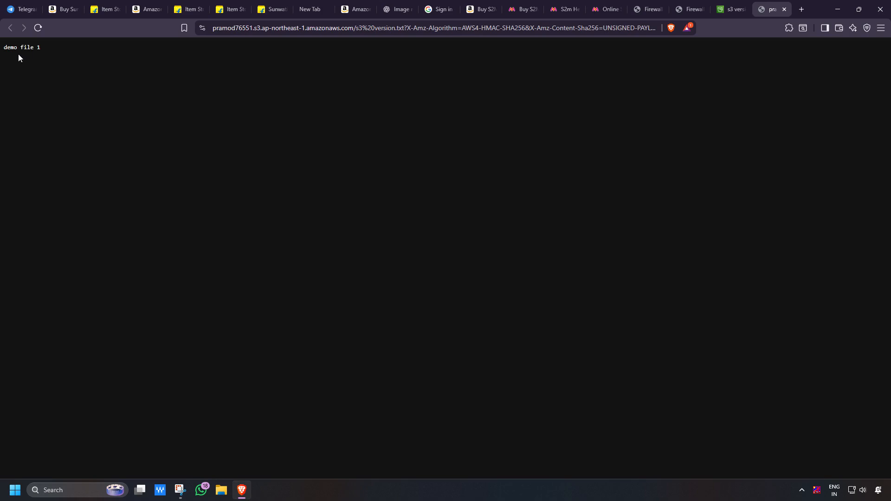
pyautogui.click(734, 11)
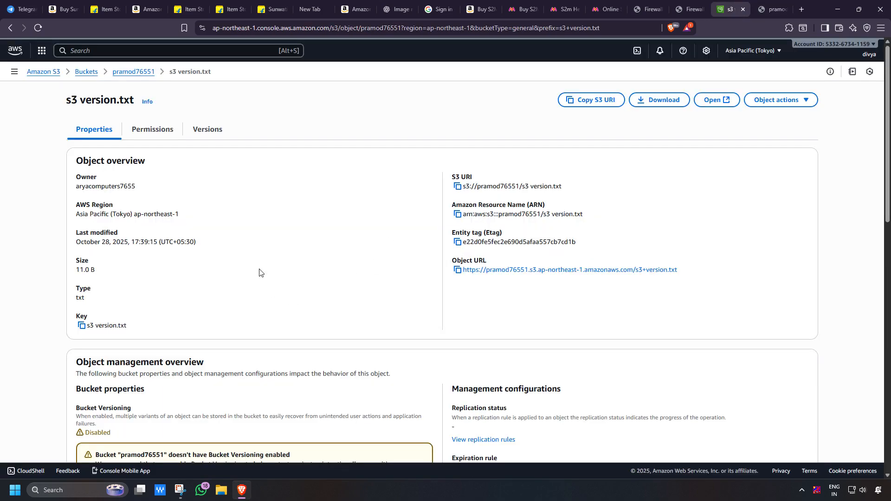
pyautogui.click(487, 270)
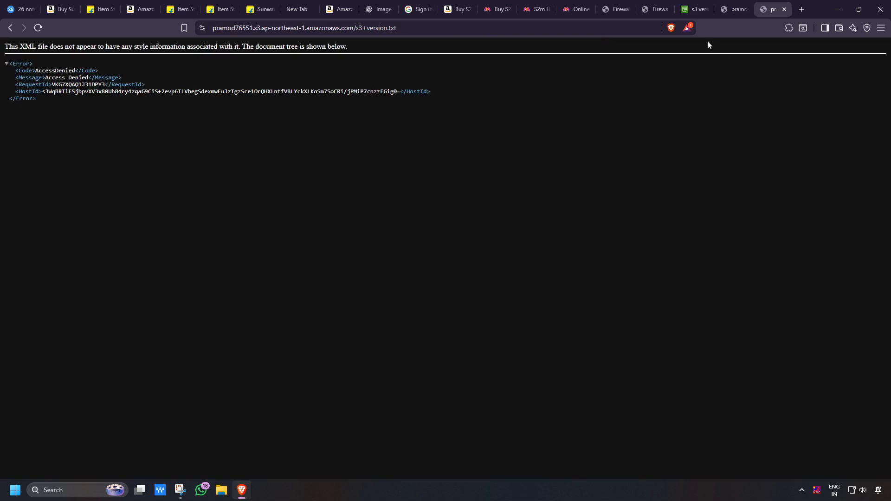
pyautogui.click(732, 11)
pyautogui.click(698, 9)
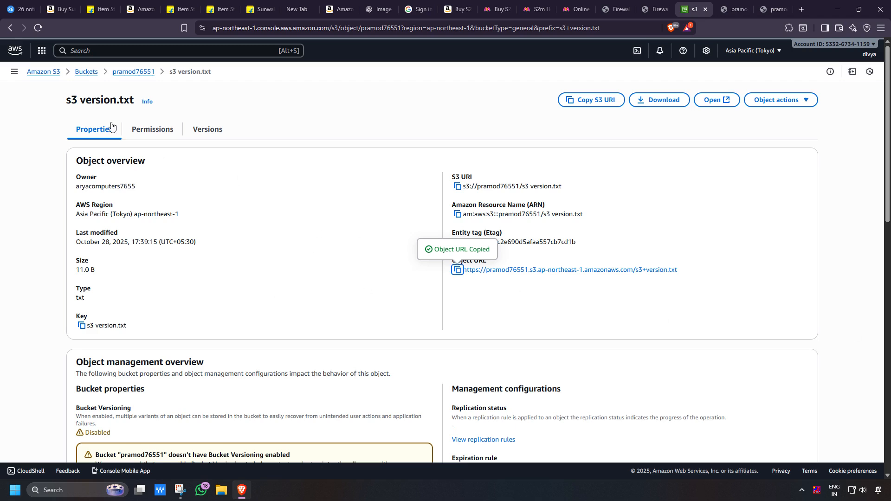
# From the object's permissions, edit the bucket's Object Ownership to ACLs enabled, acknowledge that ACLs will be restored, and save the changes.
pyautogui.click(147, 135)
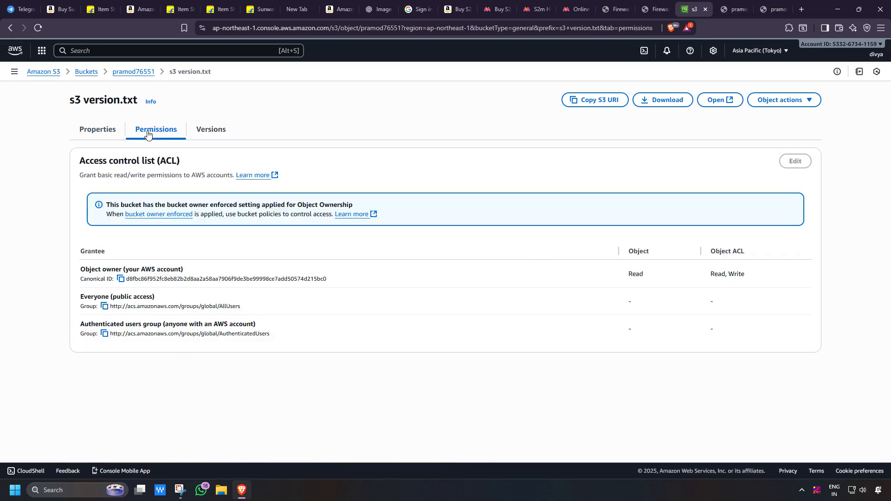
pyautogui.click(154, 215)
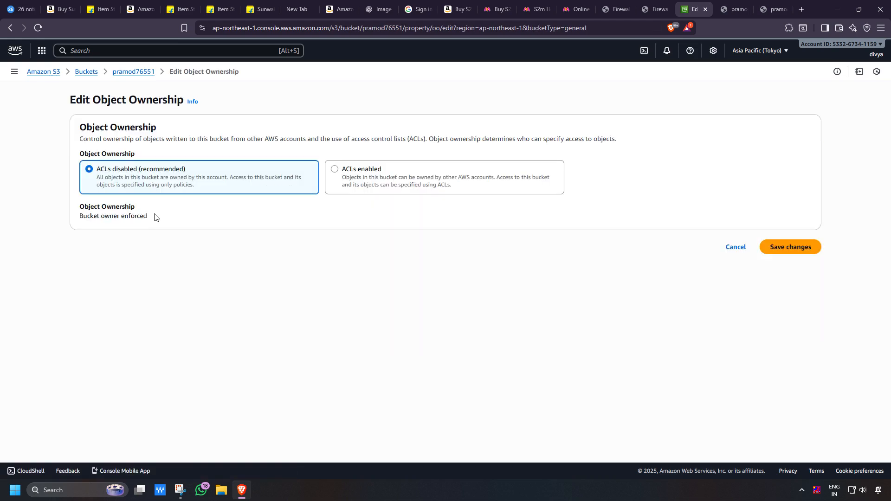
pyautogui.click(333, 172)
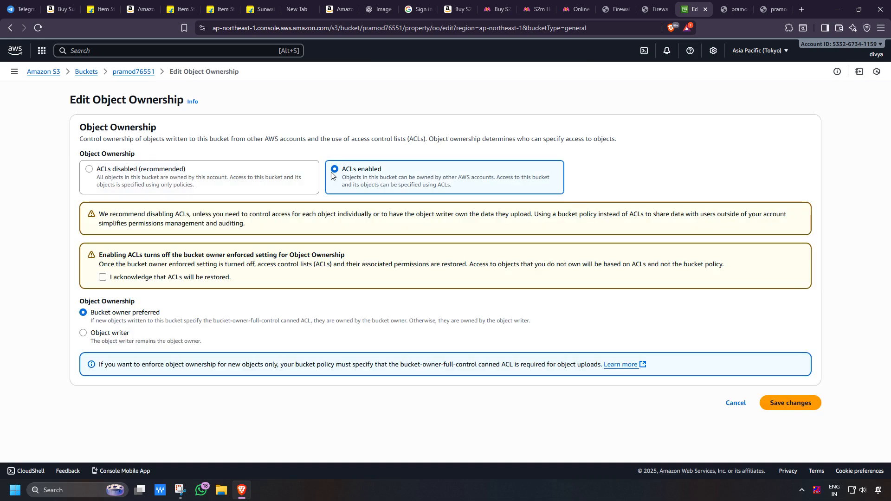
pyautogui.click(104, 279)
pyautogui.click(790, 405)
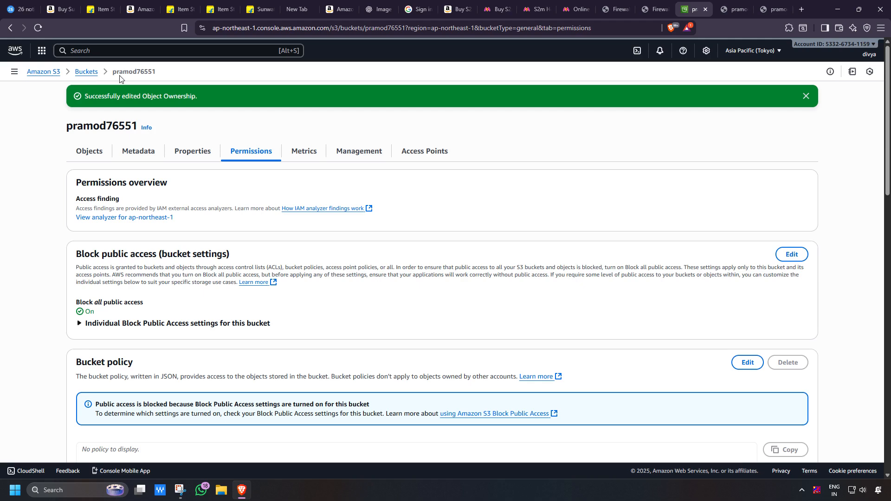
# Reopen s3 version.txt from the bucket, try to make it public using ACL, and close the status page.
pyautogui.click(82, 72)
pyautogui.click(119, 199)
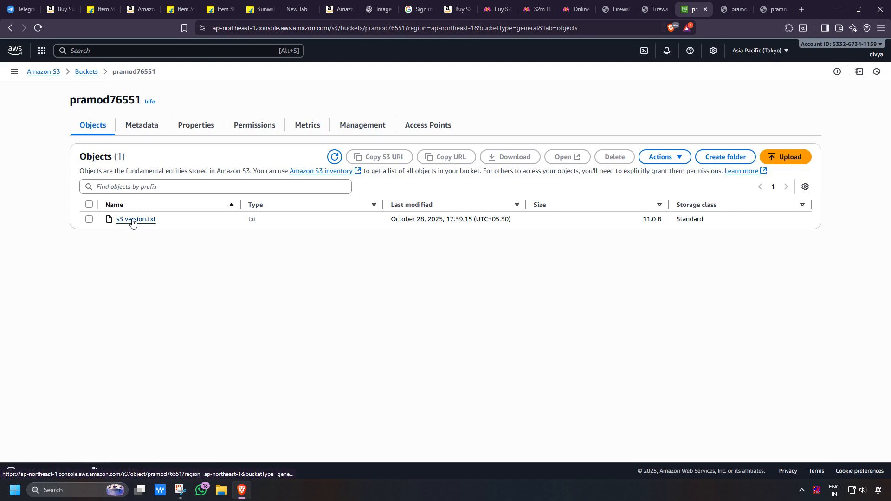
pyautogui.click(132, 220)
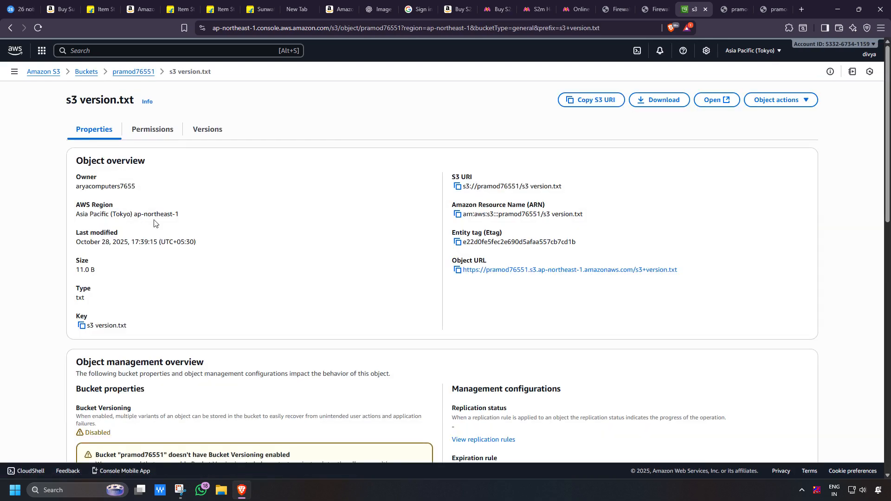
pyautogui.click(804, 104)
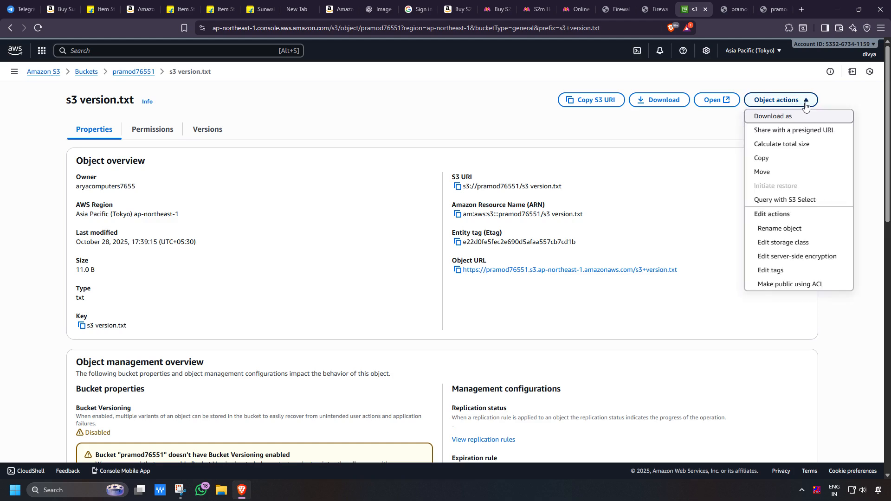
pyautogui.click(799, 289)
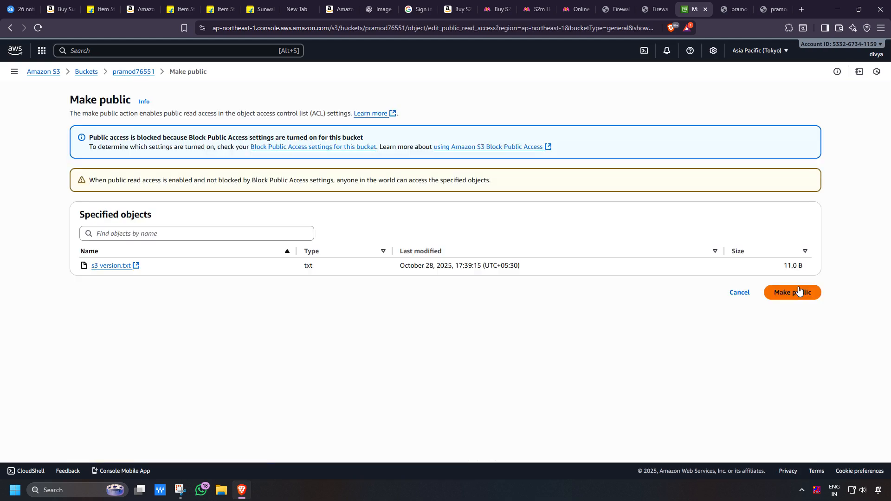
pyautogui.click(799, 294)
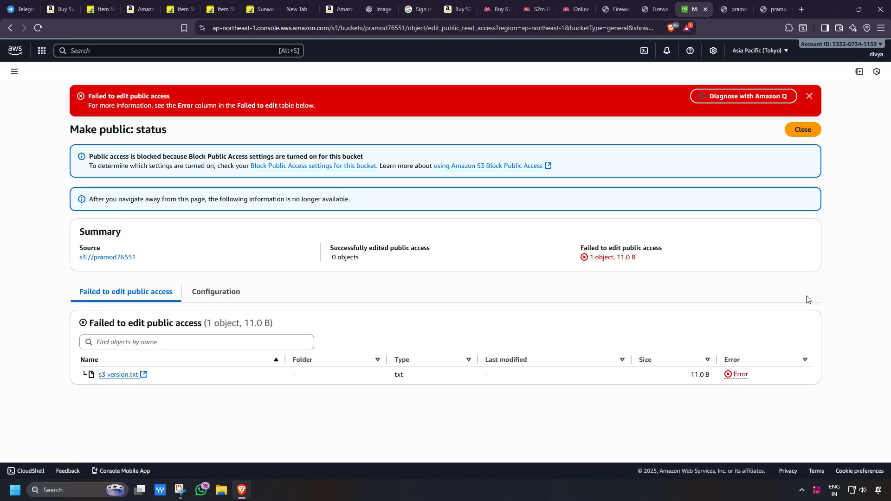
pyautogui.click(802, 132)
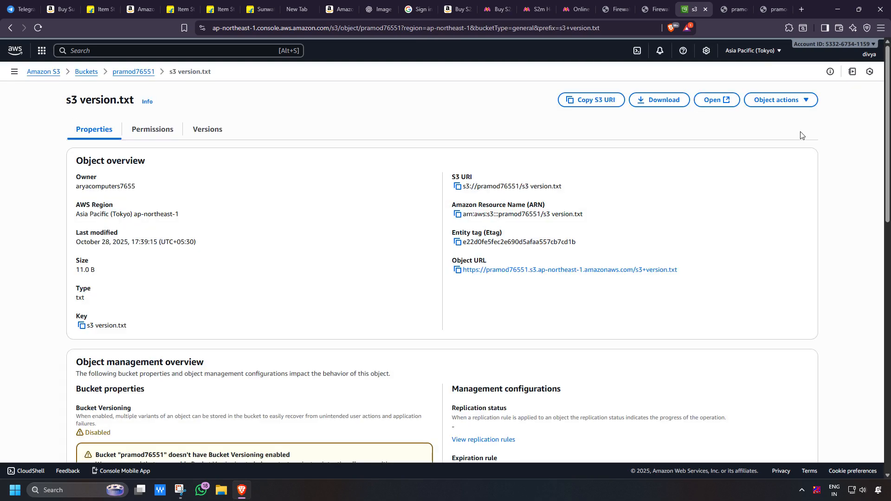
# From the object's access control list, go to the bucket's Block Public Access settings, disable Block all public access, and confirm the change.
pyautogui.scroll(-2, 304, 342)
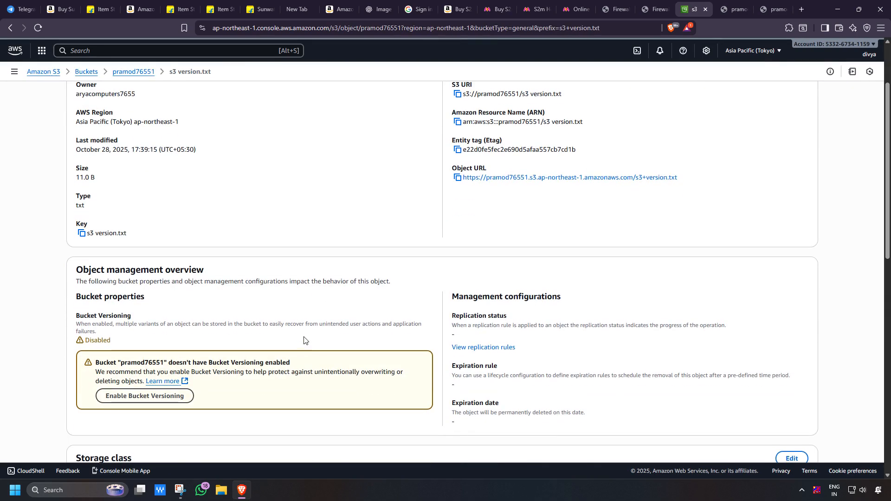
pyautogui.scroll(2, 304, 343)
pyautogui.click(150, 134)
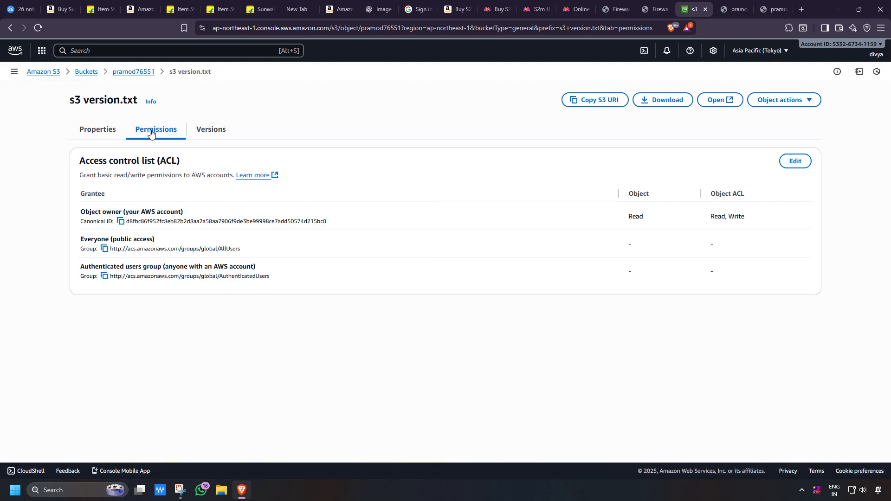
pyautogui.click(790, 165)
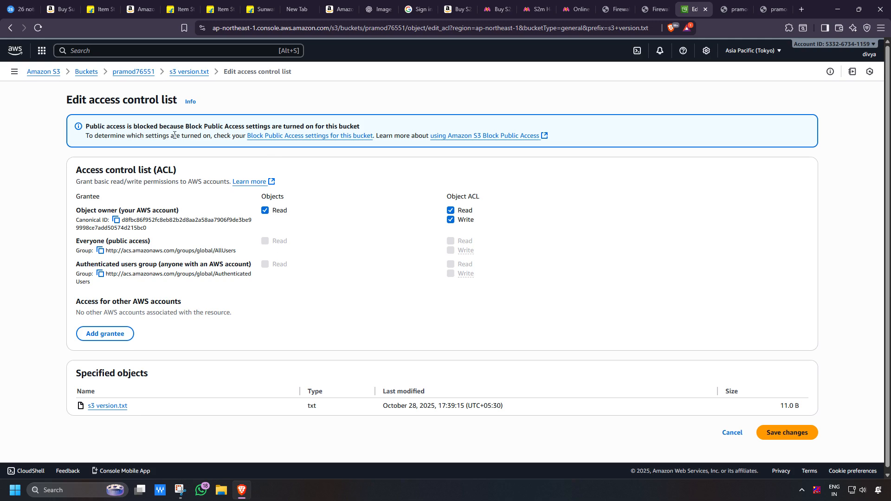
pyautogui.click(288, 136)
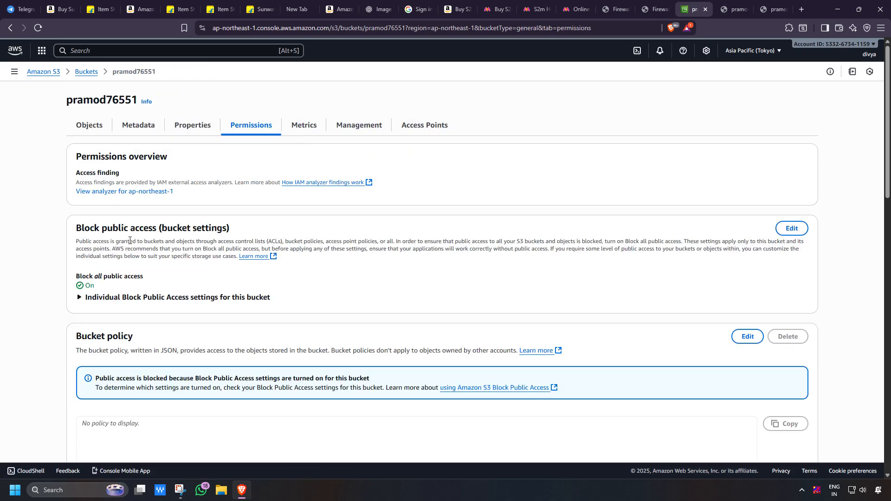
pyautogui.click(788, 233)
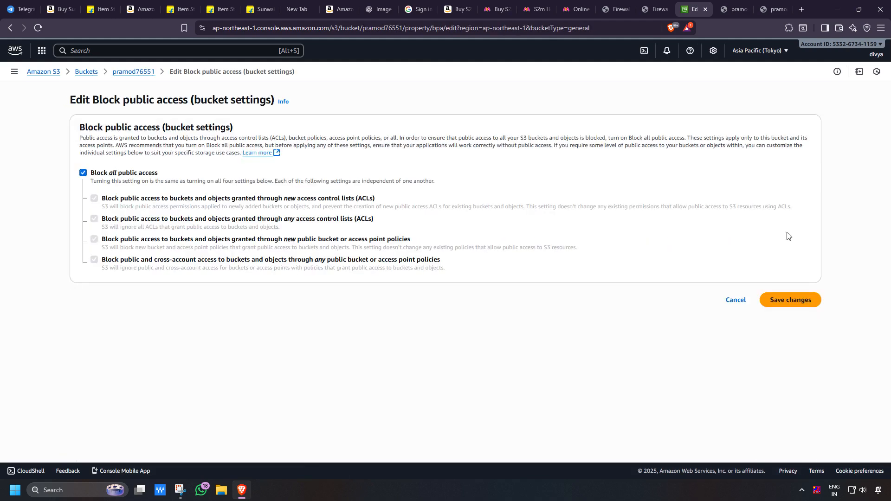
pyautogui.click(83, 173)
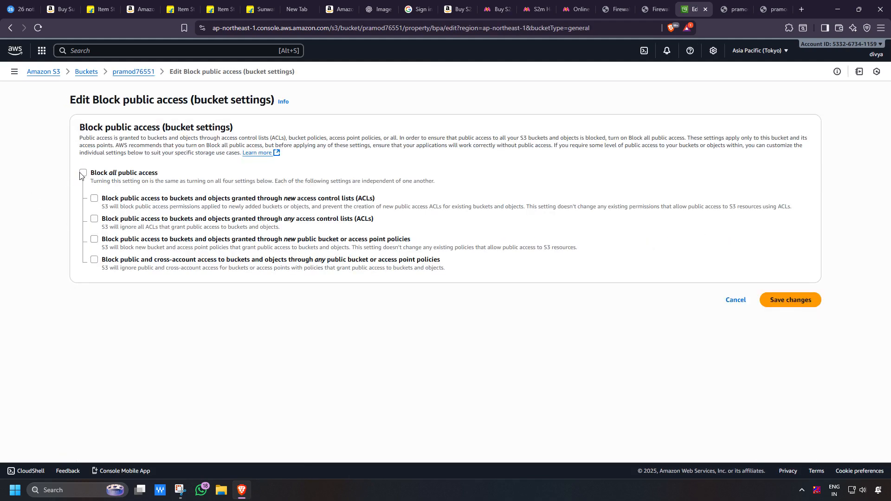
pyautogui.press('Return')
pyautogui.write('confirm')
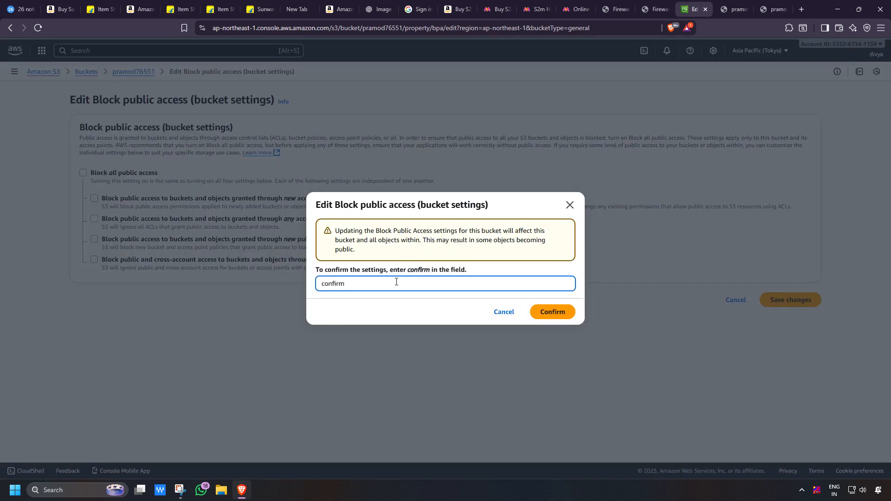
pyautogui.click(559, 311)
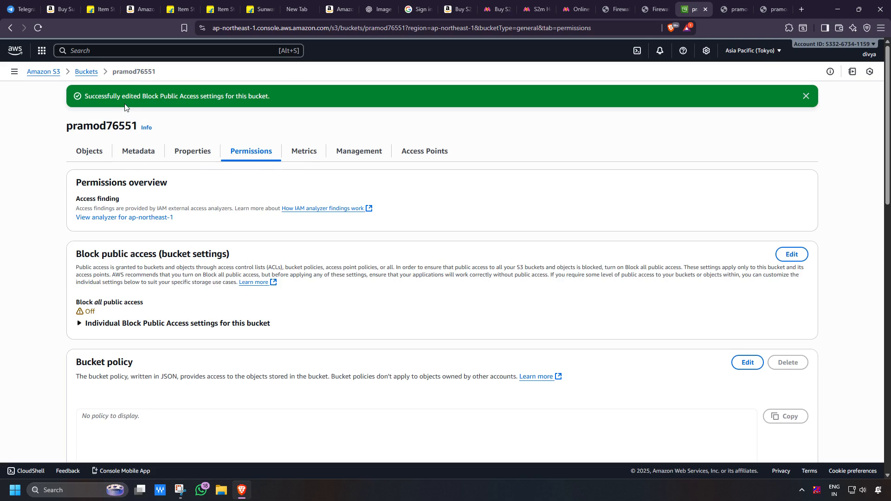
# Reopen s3 version.txt from the bucket, test its copied object URL in a new browser tab, and return to the object's page.
pyautogui.click(81, 71)
pyautogui.click(140, 203)
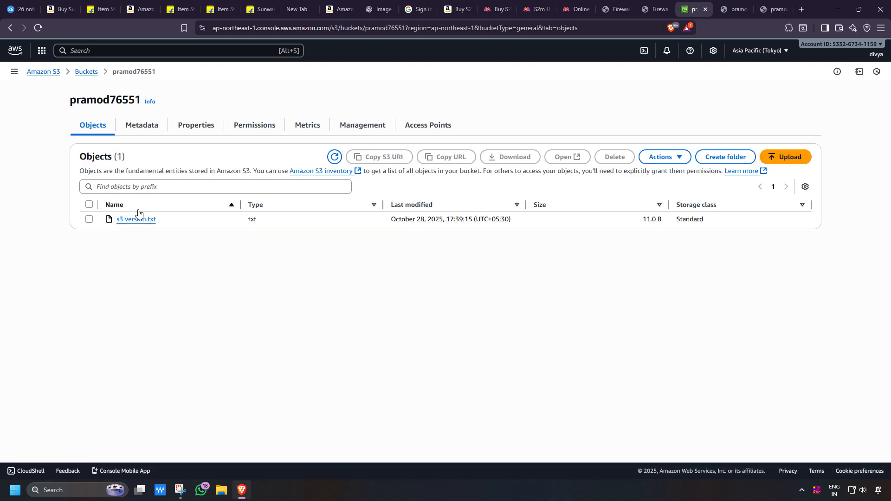
pyautogui.click(136, 219)
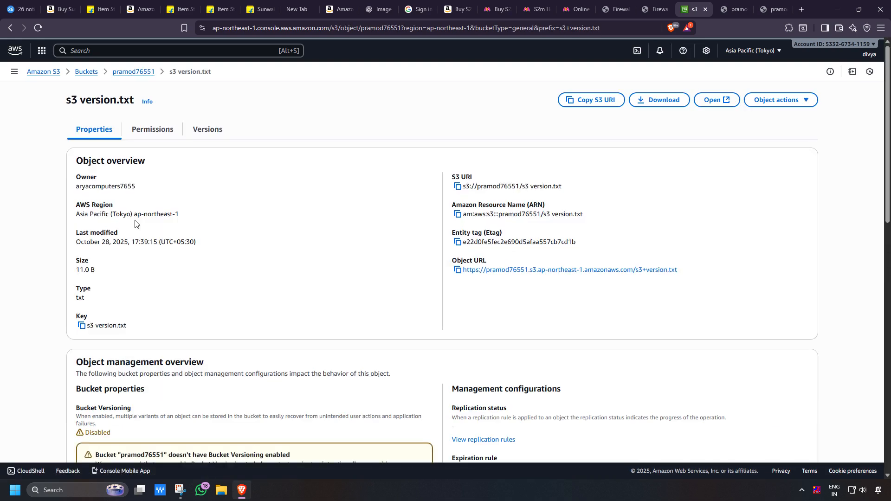
pyautogui.click(459, 269)
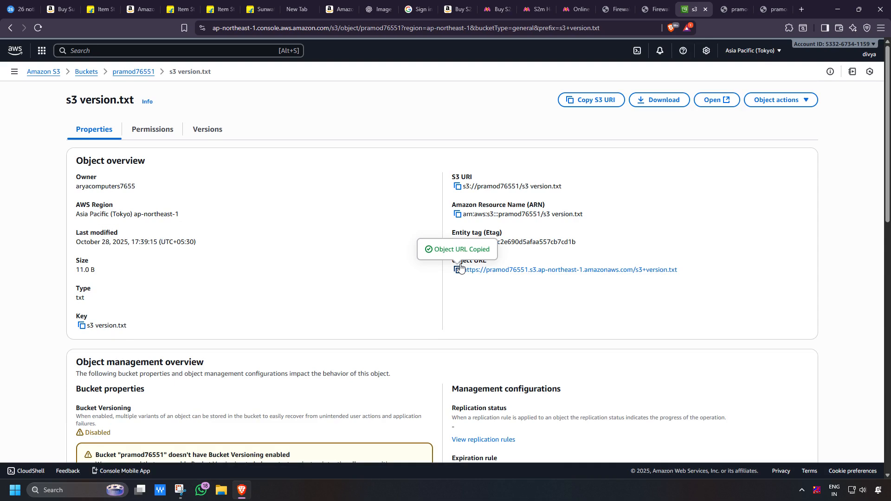
pyautogui.click(784, 9)
pyautogui.click(800, 10)
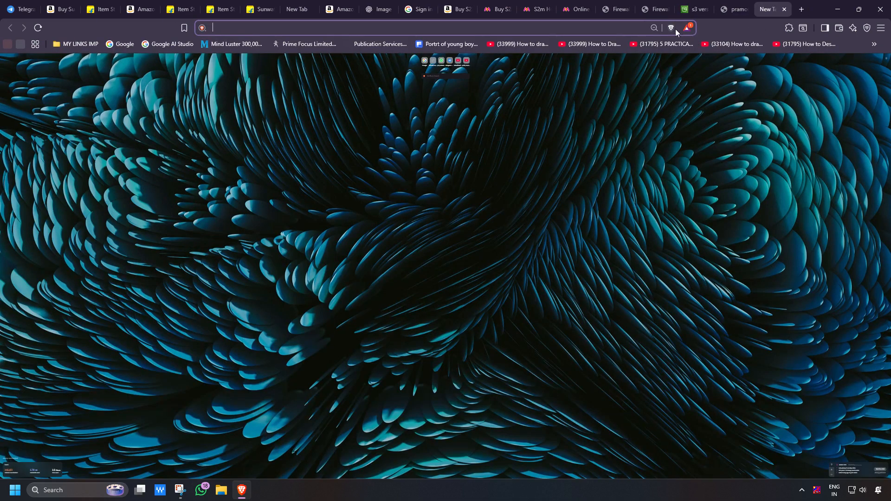
pyautogui.hotkey('ctrl', 'v')
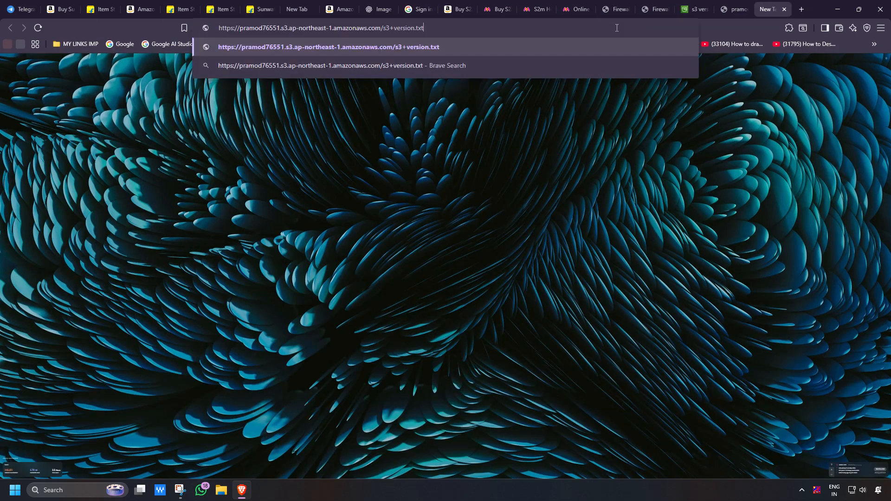
pyautogui.press('Return')
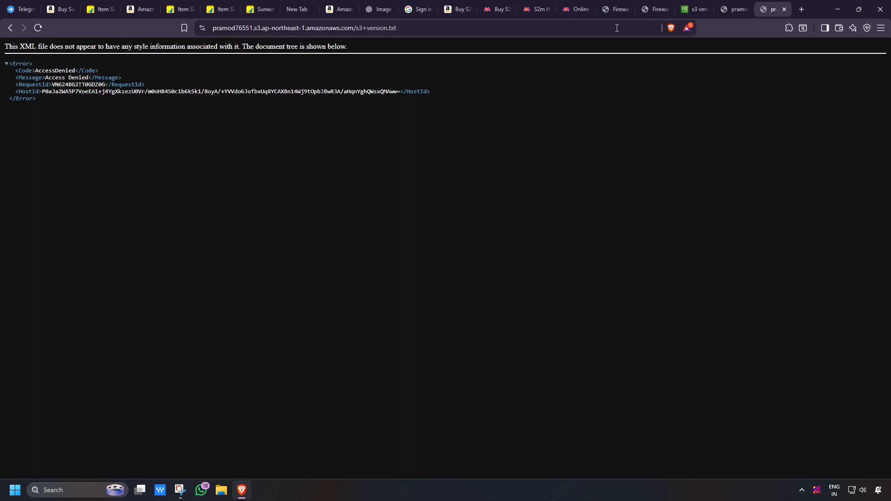
pyautogui.click(730, 12)
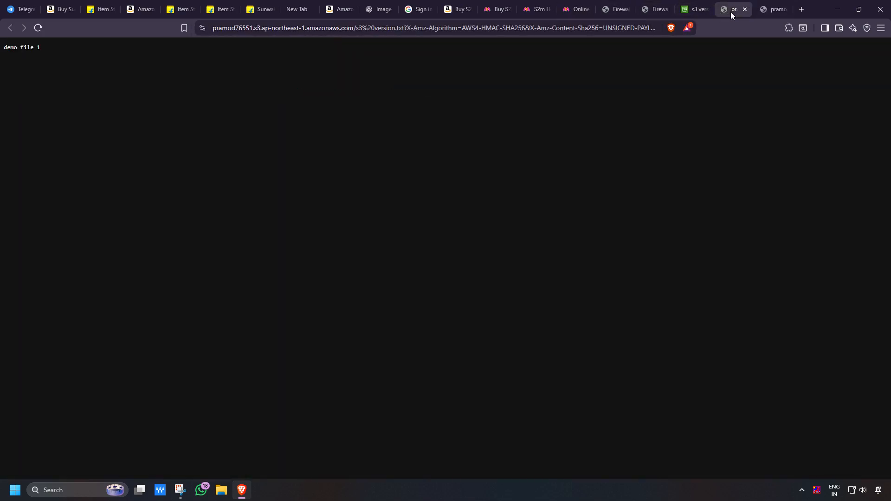
pyautogui.click(692, 10)
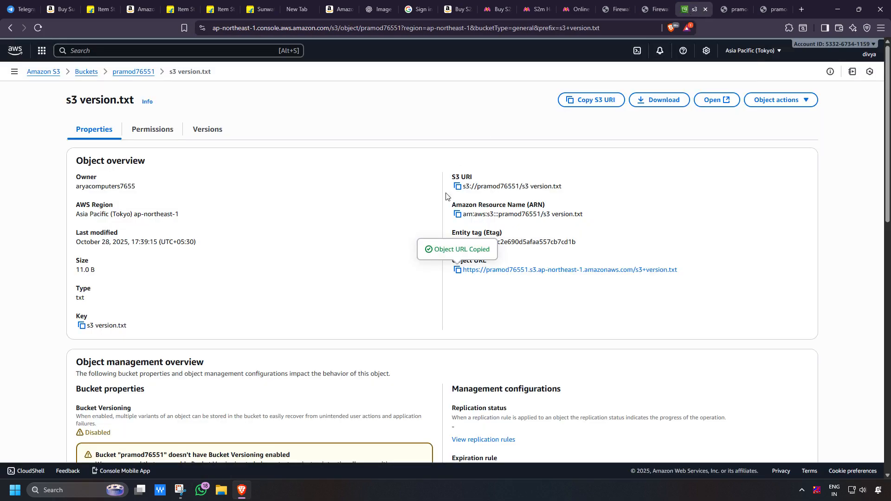
# Edit the access control list of s3 version.txt to grant Everyone (public access) object Read, acknowledge the effects, and save the changes.
pyautogui.scroll(-3, 458, 305)
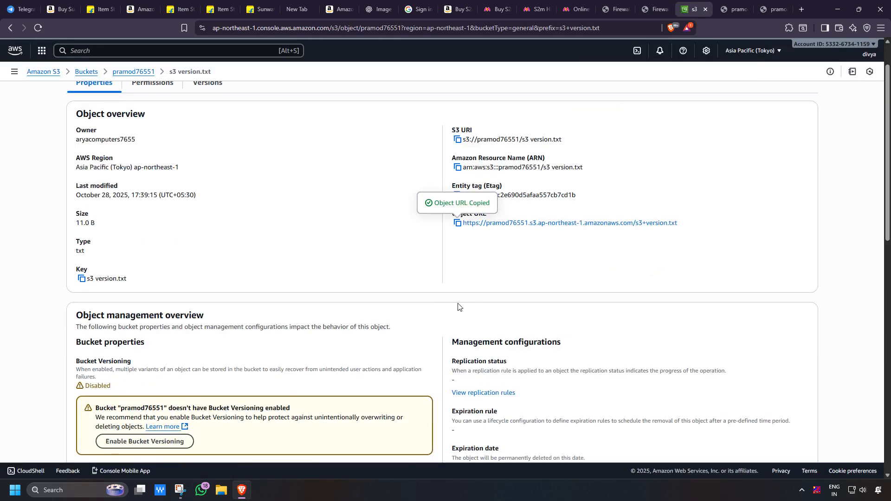
pyautogui.scroll(3, 457, 305)
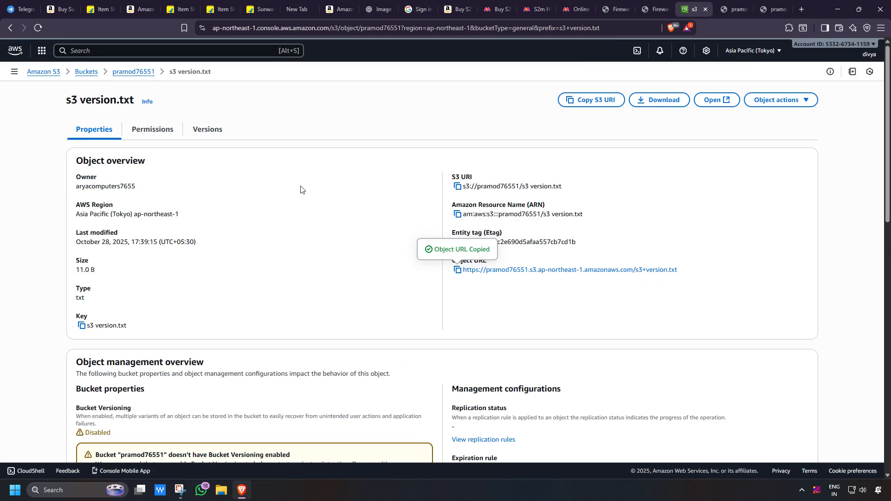
pyautogui.click(165, 134)
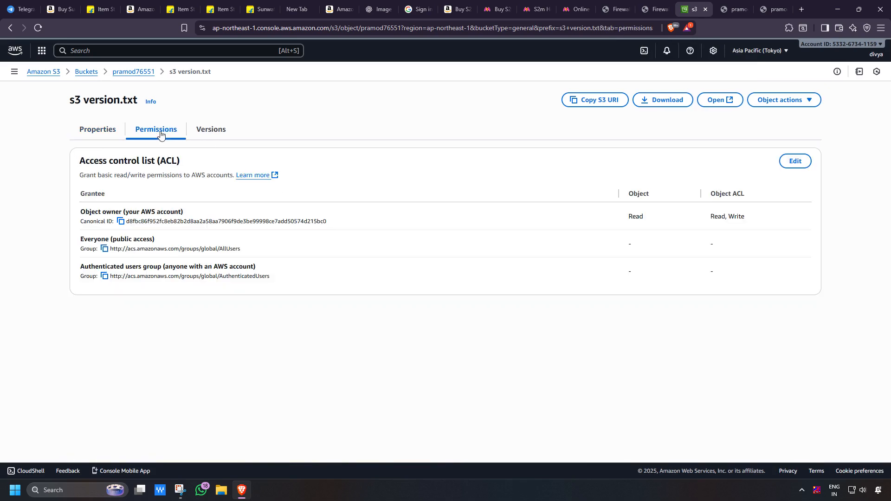
pyautogui.click(796, 162)
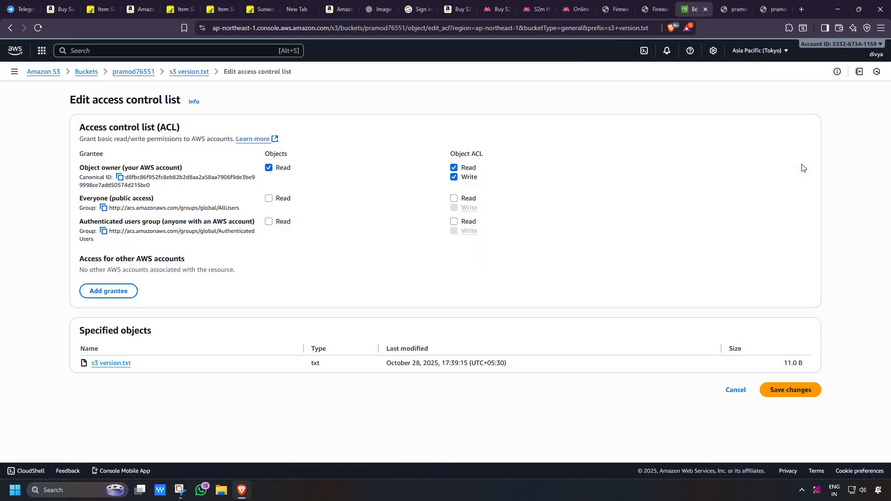
pyautogui.click(269, 198)
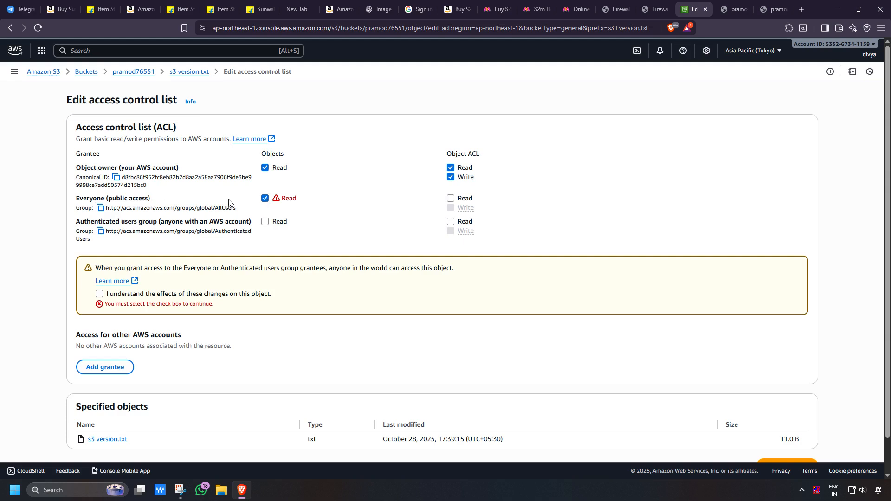
pyautogui.click(99, 294)
pyautogui.scroll(-1, 229, 298)
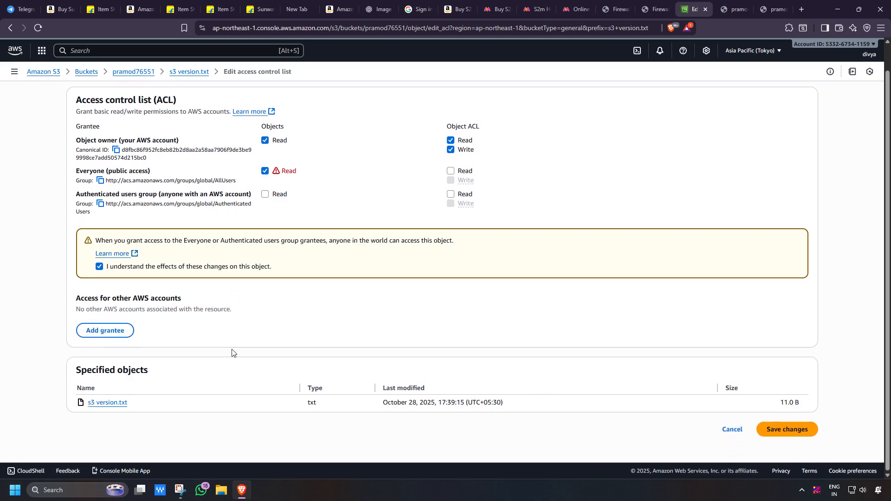
pyautogui.click(789, 430)
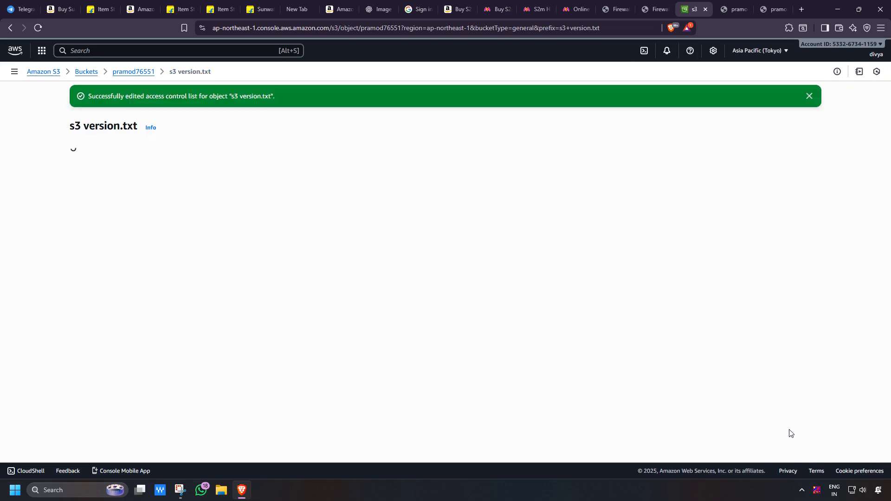
# Retest the object URL already open in another browser tab by reloading it, and return to the object's page.
pyautogui.click(736, 13)
pyautogui.click(771, 13)
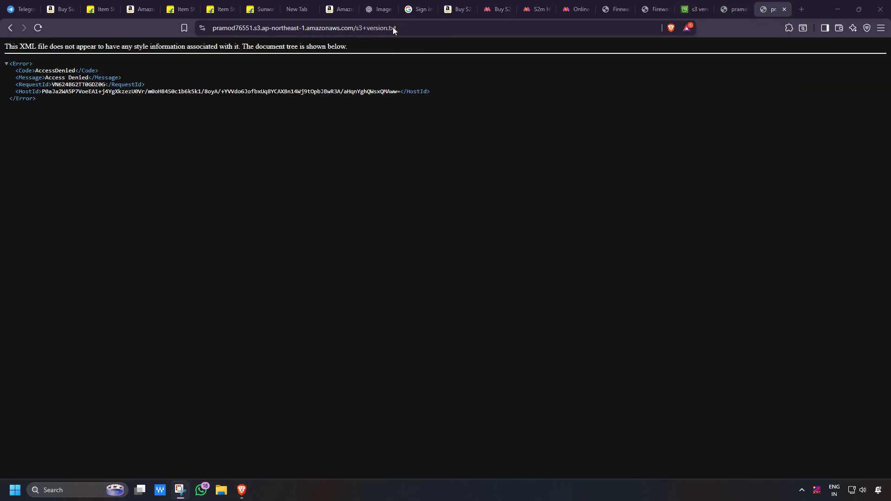
pyautogui.click(246, 29)
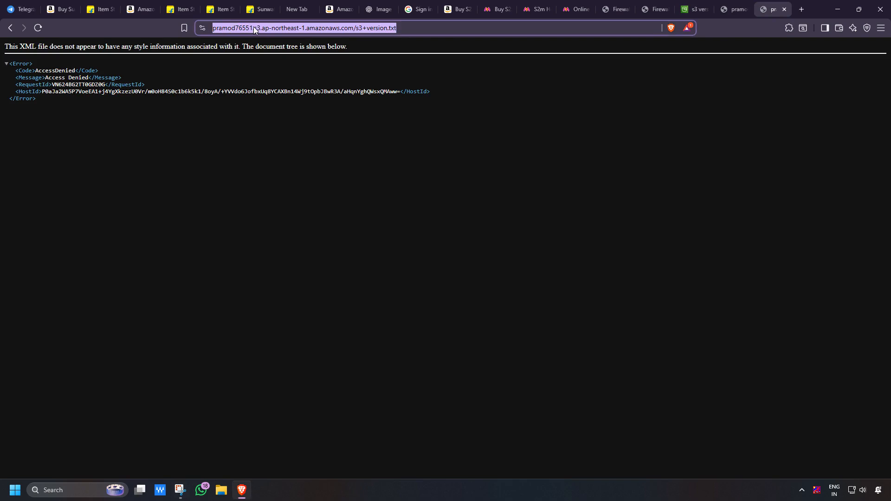
pyautogui.press('Return')
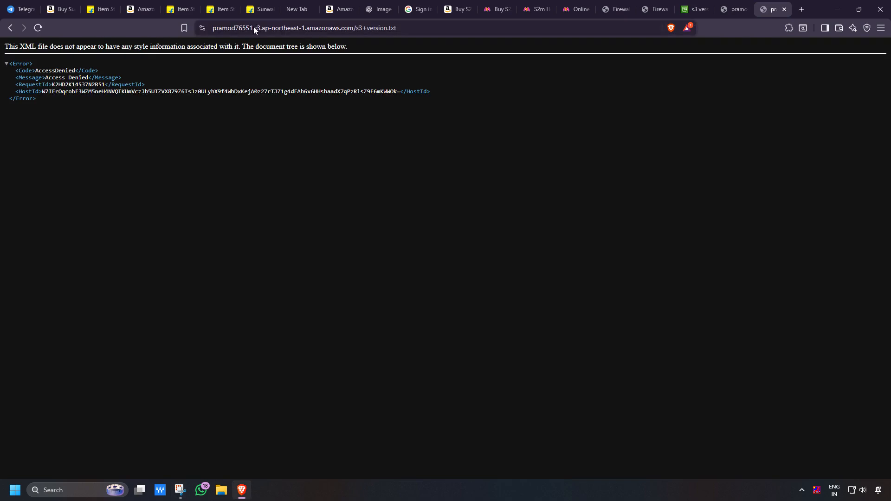
pyautogui.click(39, 28)
pyautogui.click(41, 28)
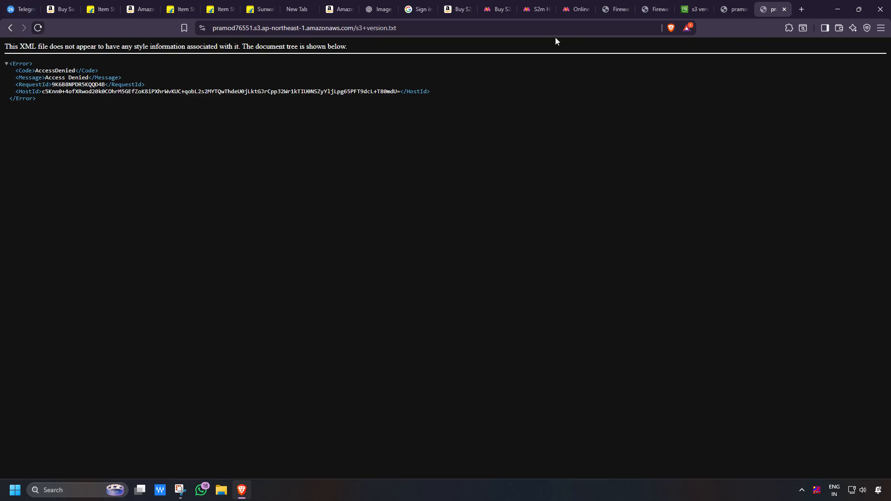
pyautogui.click(698, 10)
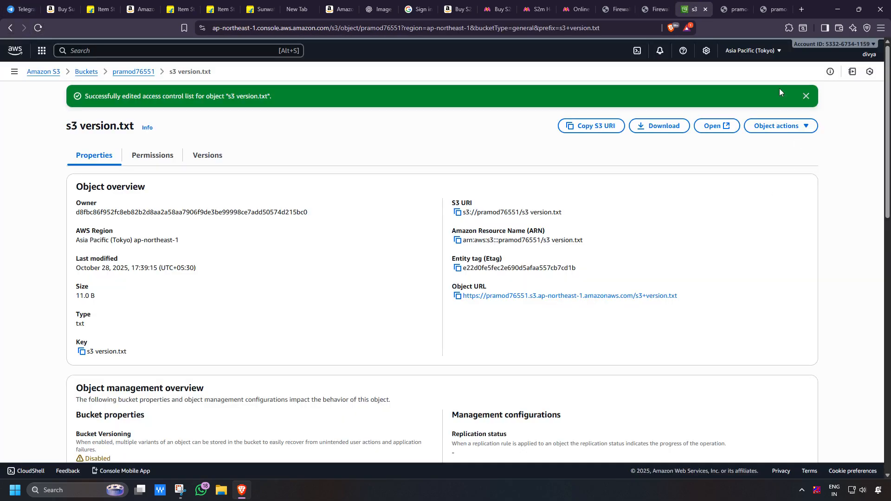
# Copy the object URL of s3 version.txt, load it in the tab showing the signed link, and close the old access-denied tab.
pyautogui.click(806, 96)
pyautogui.scroll(-5, 520, 293)
pyautogui.scroll(5, 519, 293)
pyautogui.scroll(-3, 519, 292)
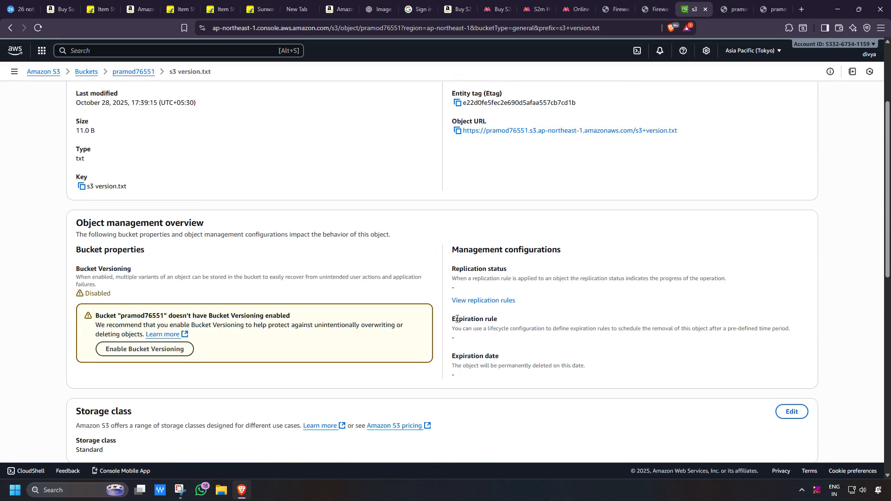
pyautogui.scroll(-2, 457, 317)
pyautogui.scroll(5, 488, 292)
pyautogui.click(458, 270)
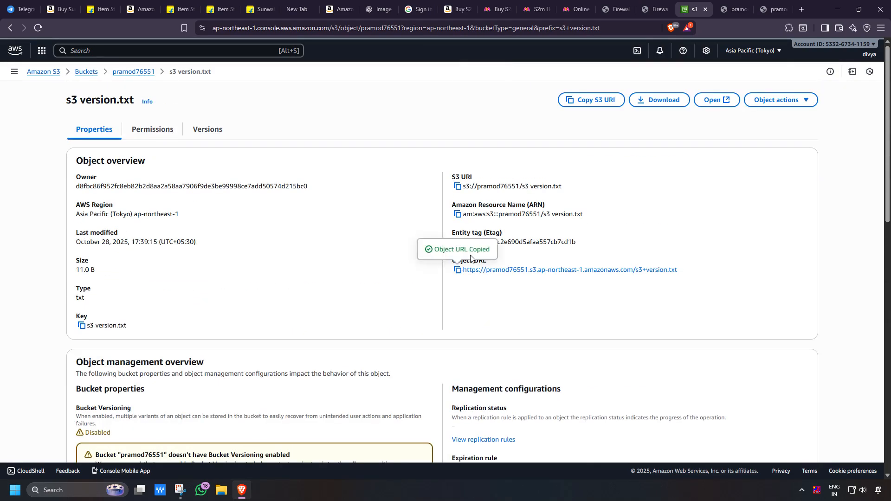
pyautogui.click(734, 11)
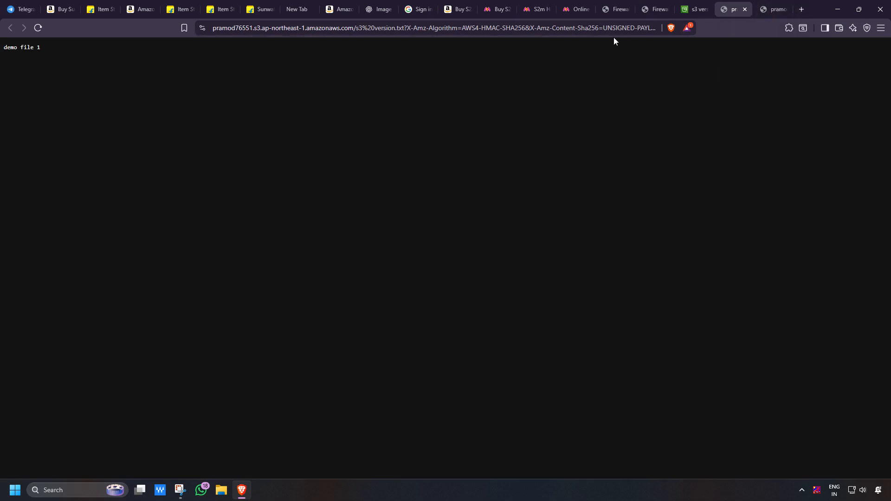
pyautogui.click(586, 29)
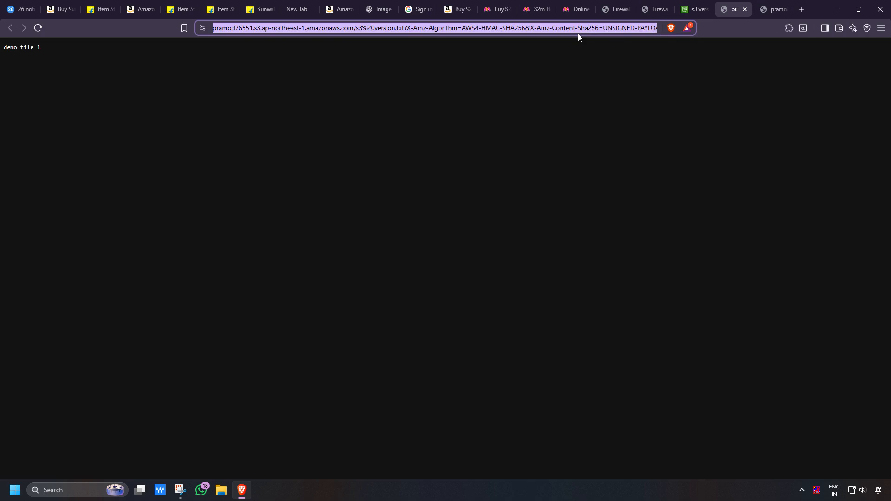
pyautogui.hotkey('ctrl', 'v')
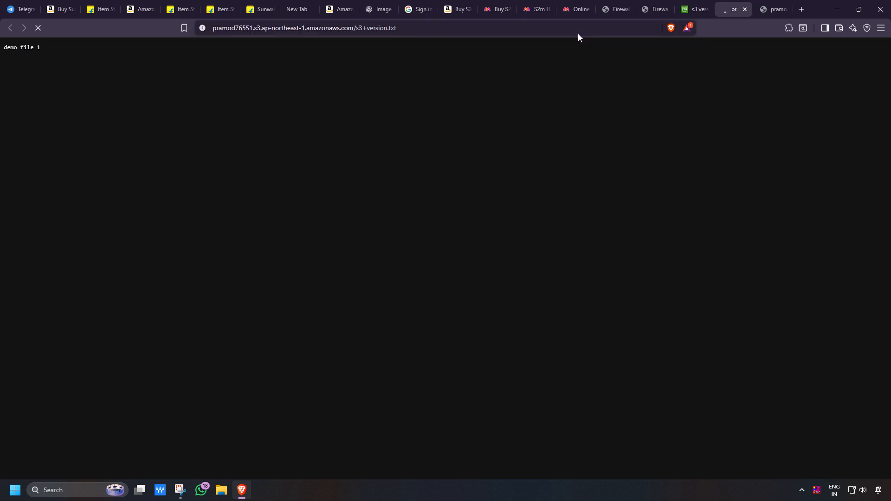
pyautogui.click(784, 9)
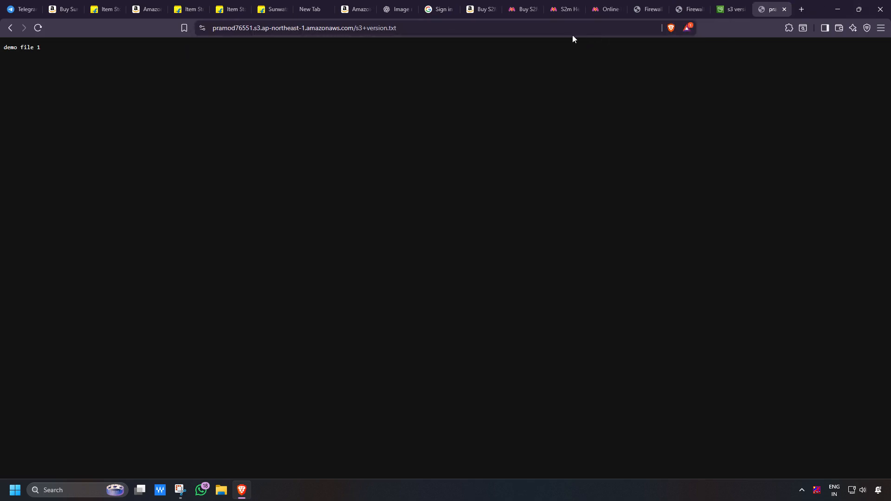
# Close the tab displaying the text file and load the copied object URL in a new browser tab.
pyautogui.click(728, 10)
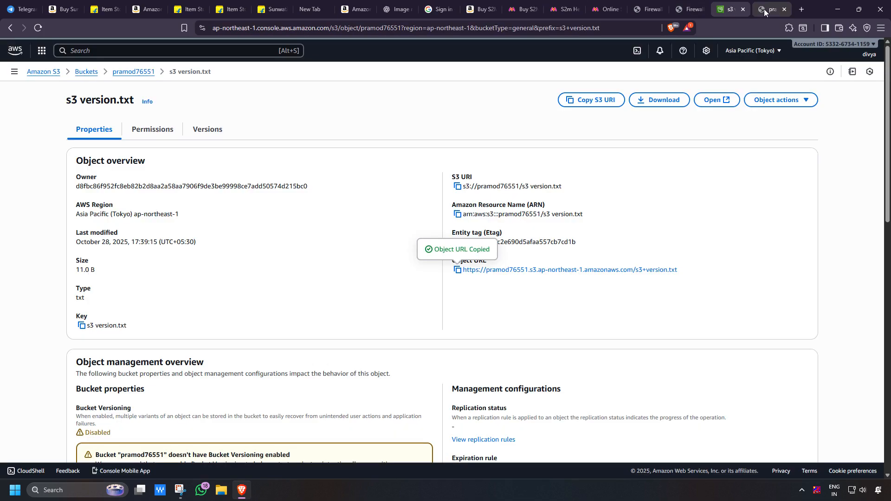
pyautogui.click(766, 10)
pyautogui.click(783, 8)
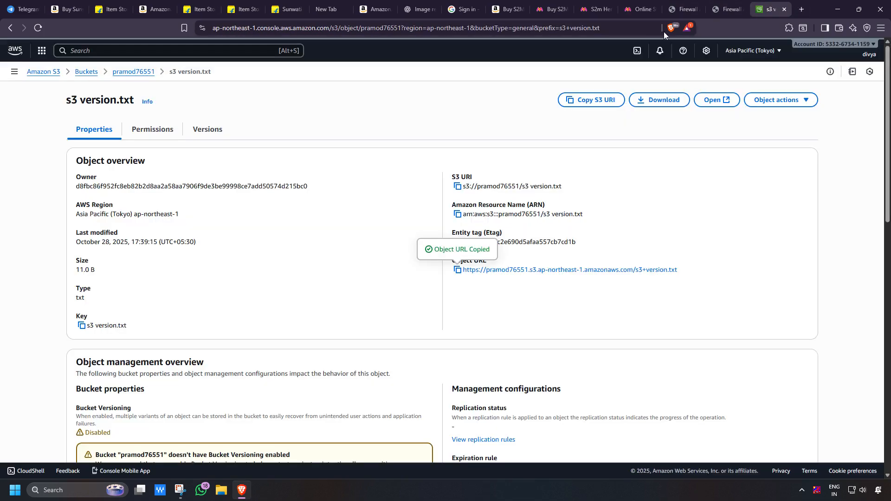
pyautogui.click(606, 31)
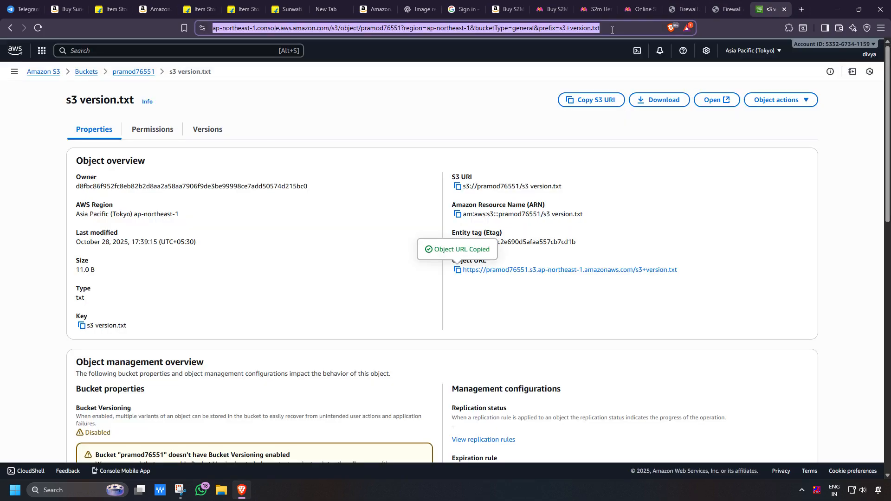
pyautogui.click(801, 11)
pyautogui.hotkey('ctrl', 'v')
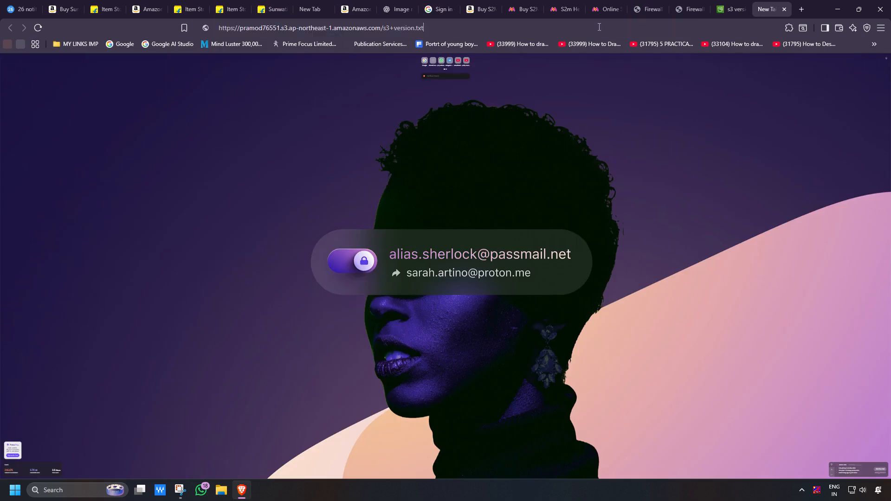
pyautogui.press('Return')
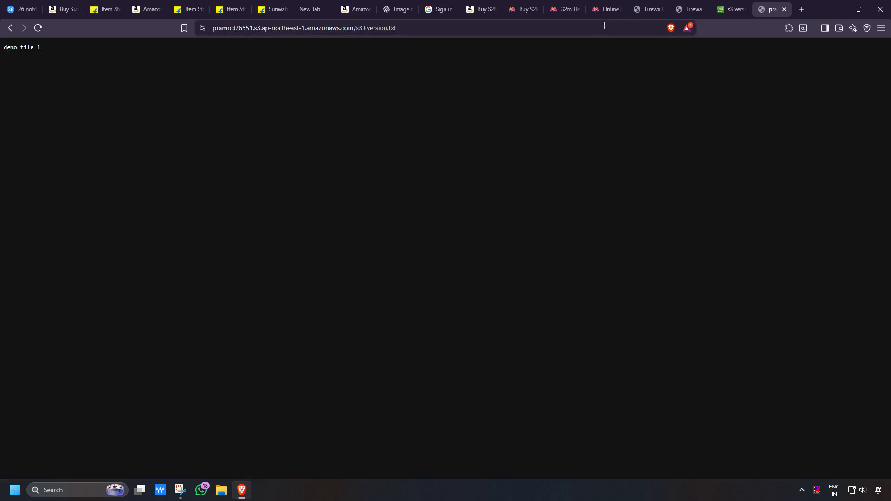
# Review the file's public page alongside its object details, ending on the object's page in the S3 console.
pyautogui.click(722, 11)
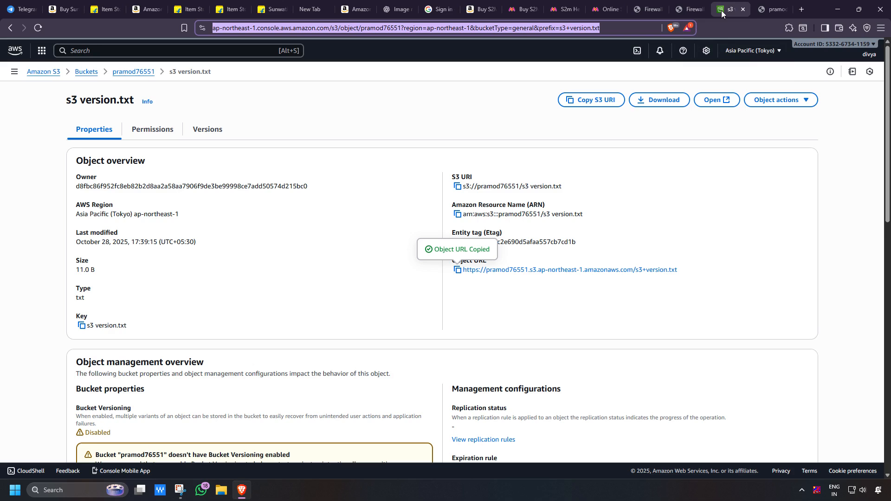
pyautogui.hotkey('ctrl', 'Tab')
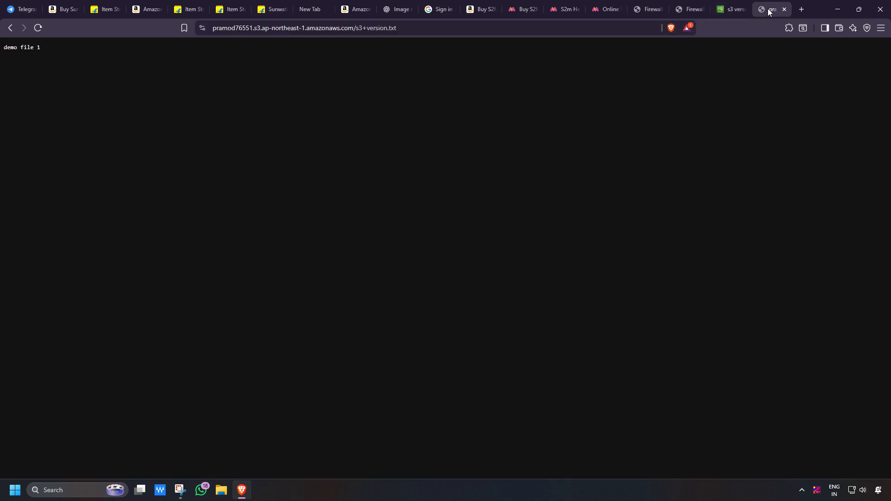
pyautogui.click(729, 12)
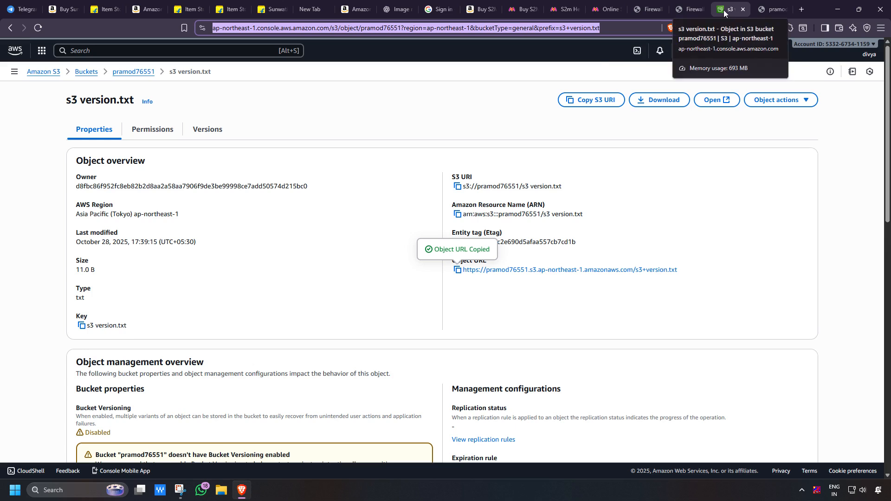
pyautogui.click(758, 12)
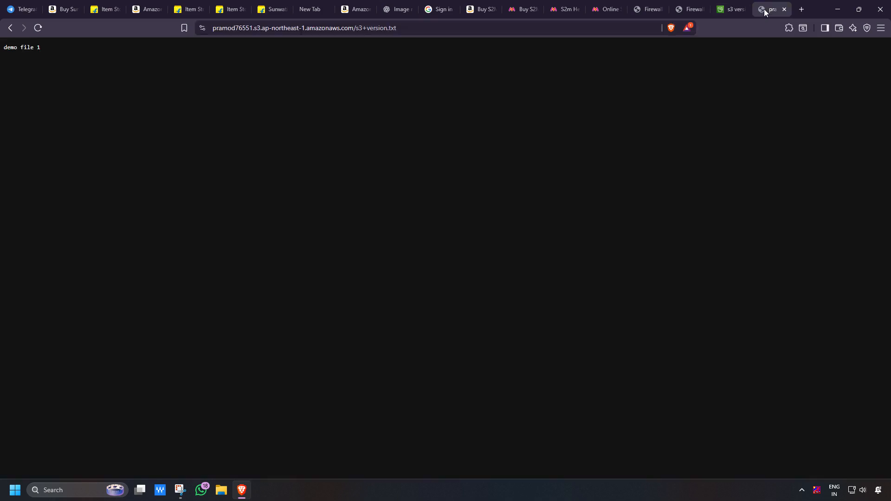
pyautogui.click(733, 12)
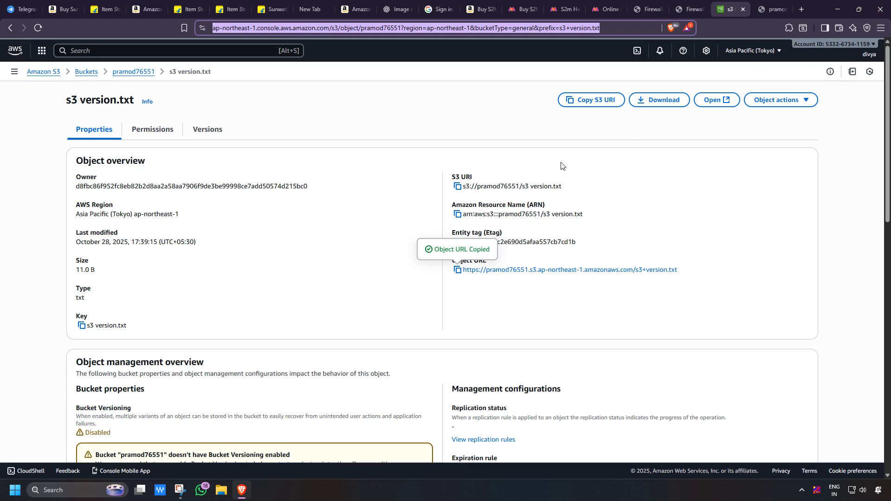
# In the properties of the bucket containing s3 version.txt, set Bucket Versioning to Enable, save the changes, and return to the object list.
pyautogui.click(115, 71)
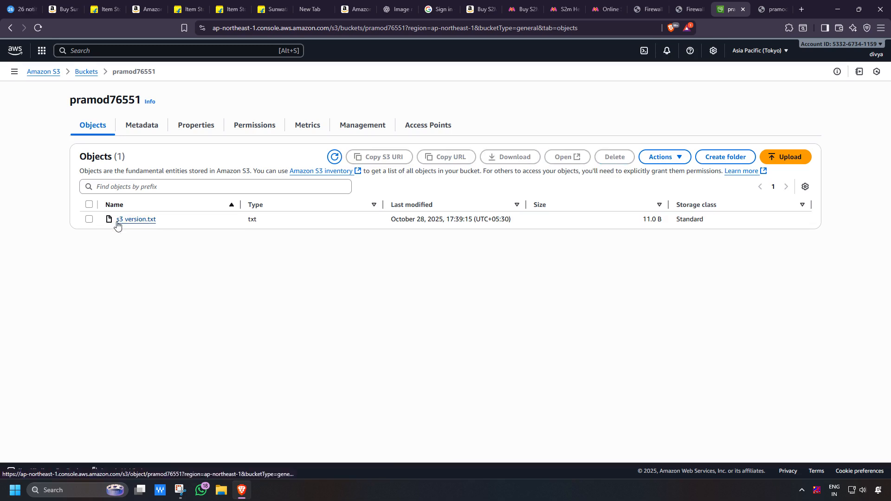
pyautogui.click(185, 129)
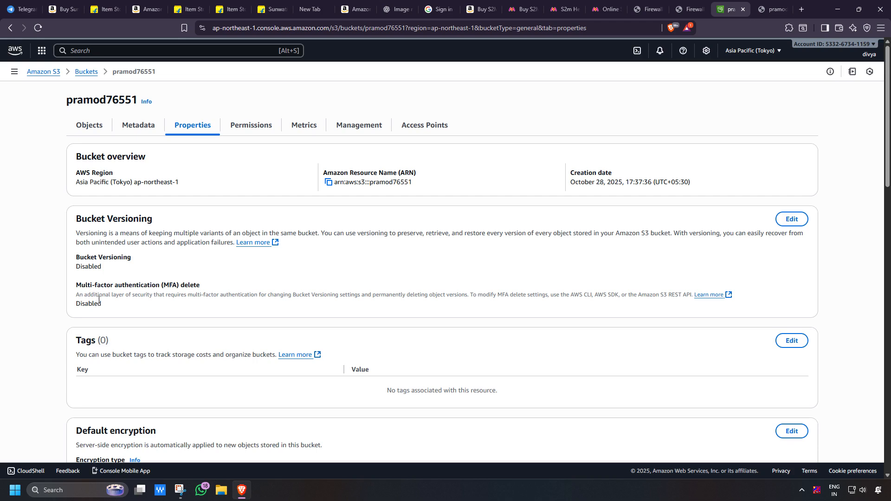
pyautogui.click(789, 219)
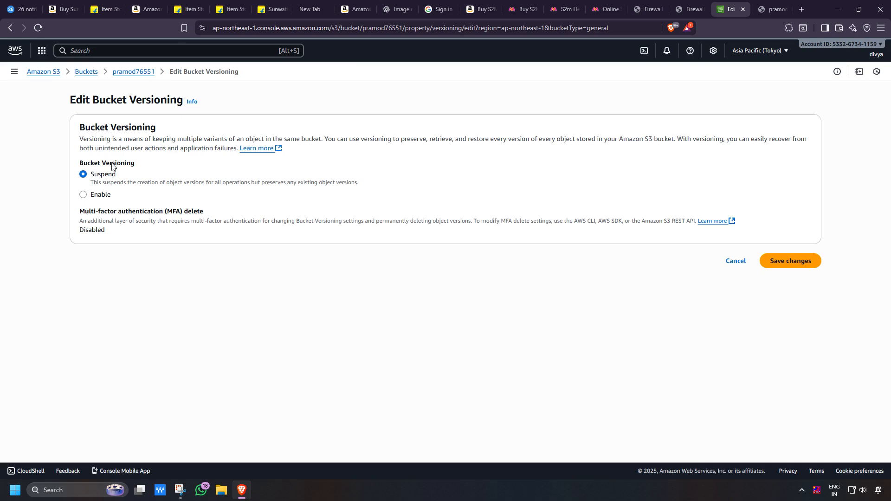
pyautogui.click(98, 199)
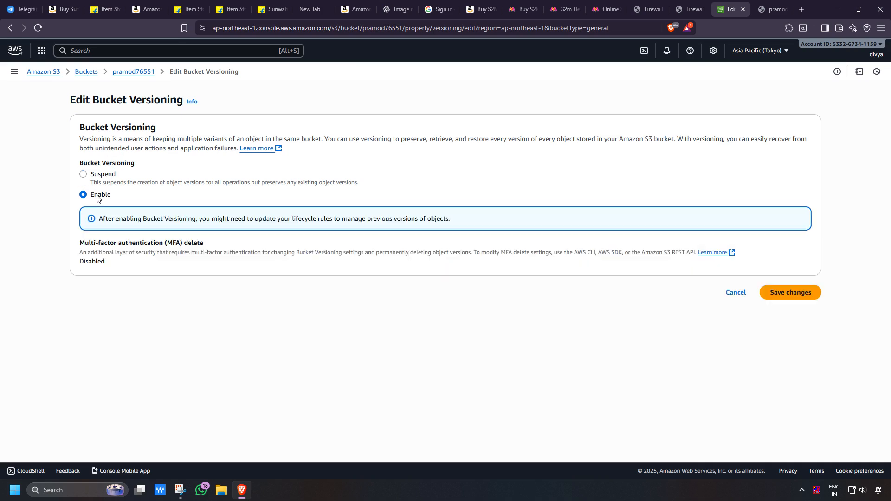
pyautogui.click(775, 296)
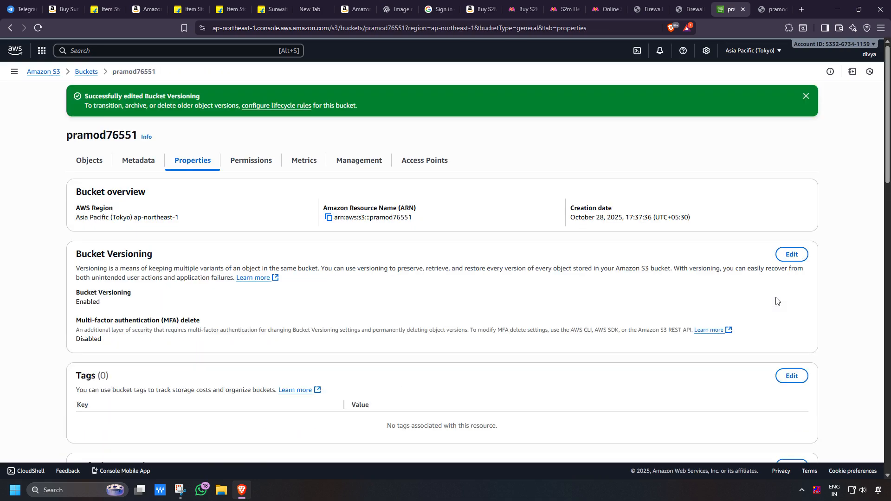
pyautogui.click(806, 96)
pyautogui.click(124, 134)
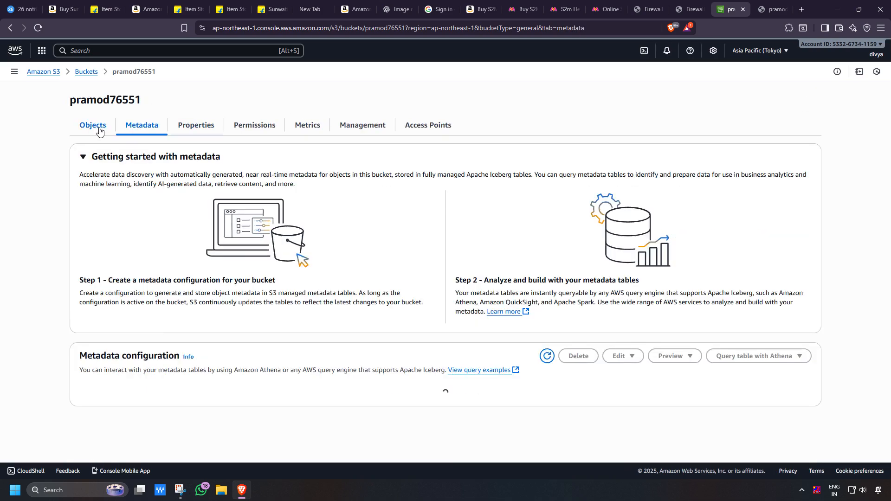
pyautogui.click(97, 130)
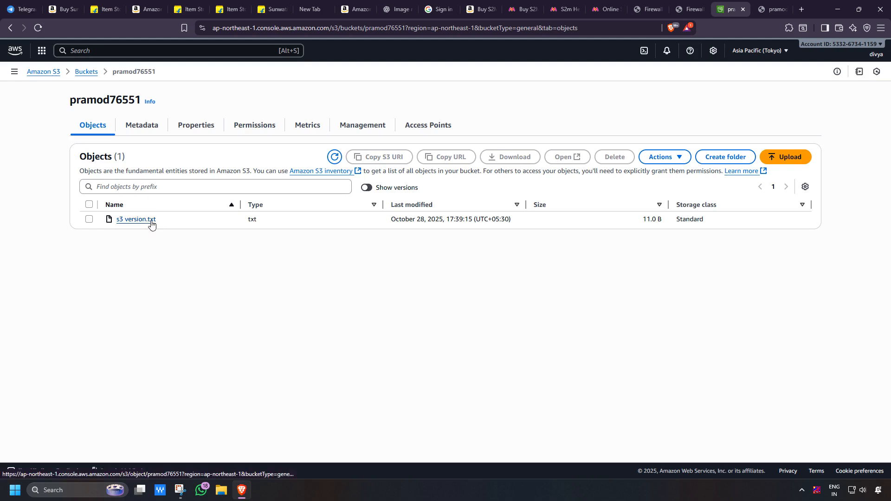
# Minimize the browser, open the desktop text file s3 version, add the line "demo file 2 updated" below the existing text, save, and close it.
pyautogui.click(837, 10)
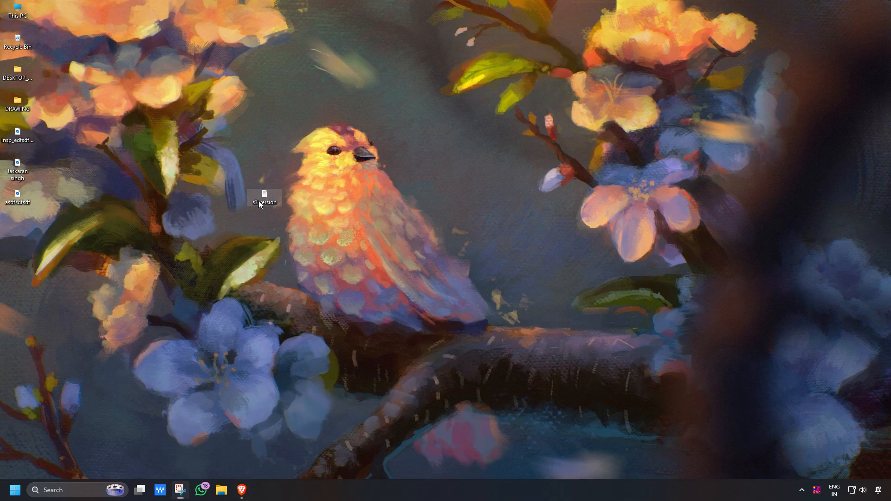
pyautogui.doubleClick(263, 198)
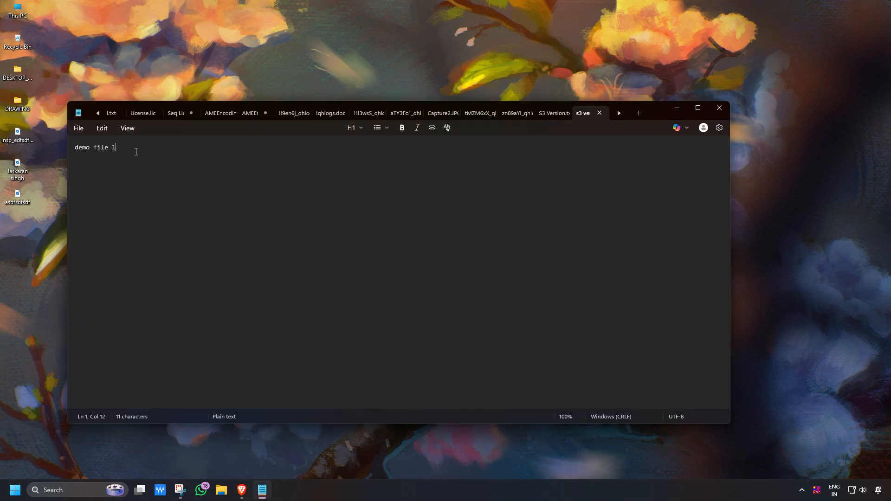
pyautogui.press('Return')
pyautogui.write('demo file 2 upfa')
pyautogui.press('BackSpace')
pyautogui.write('dted')
pyautogui.press('BackSpace')
pyautogui.press('BackSpace')
pyautogui.press('BackSpace')
pyautogui.press('BackSpace')
pyautogui.press('BackSpace')
pyautogui.press('BackSpace')
pyautogui.write('dated')
pyautogui.click(719, 110)
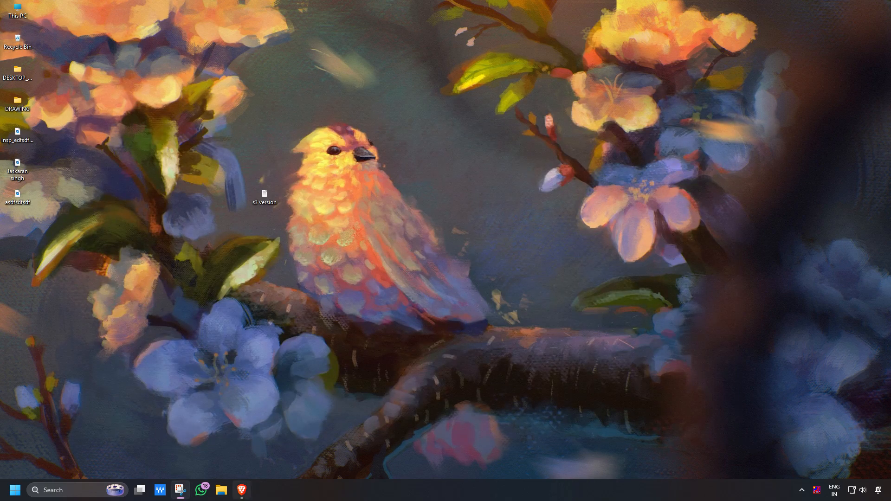
# Back in the browser, upload the edited s3 version.txt from the desktop to the bucket and close the upload status page.
pyautogui.click(242, 490)
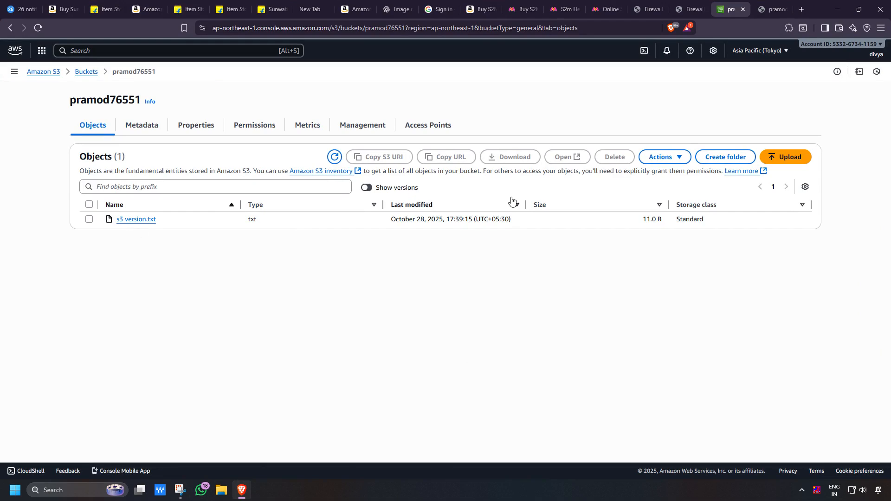
pyautogui.click(782, 160)
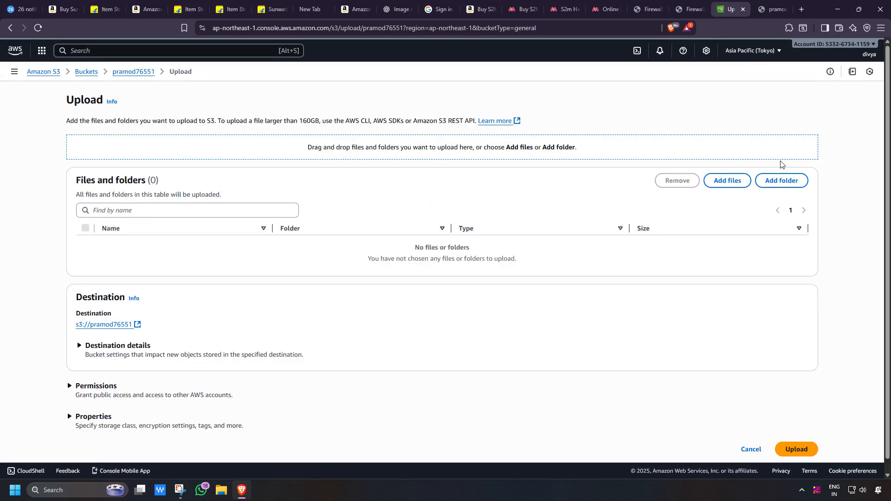
pyautogui.click(731, 182)
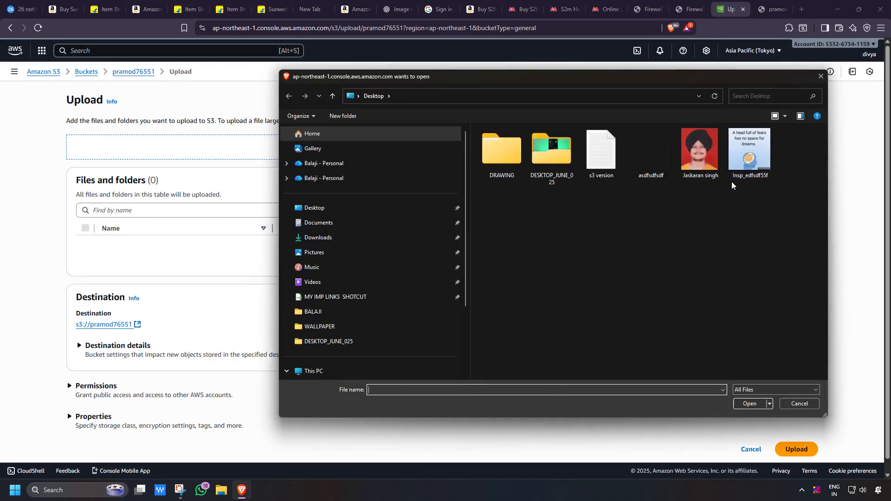
pyautogui.click(607, 161)
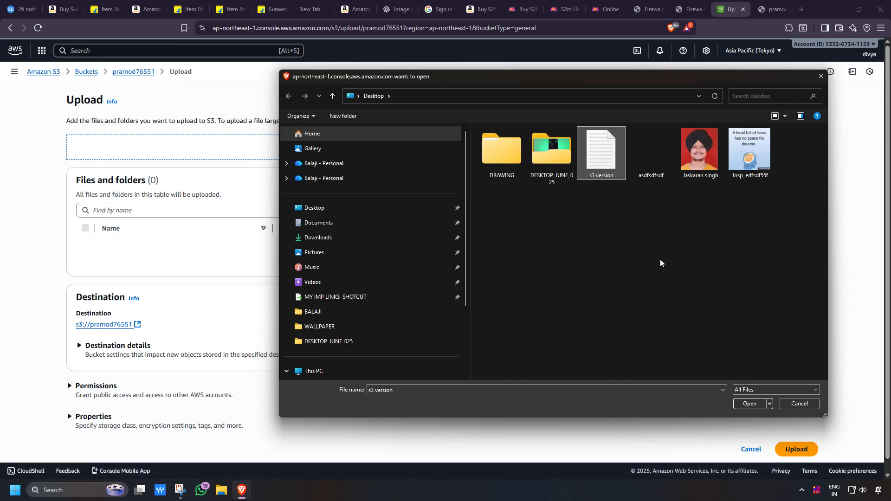
pyautogui.click(741, 404)
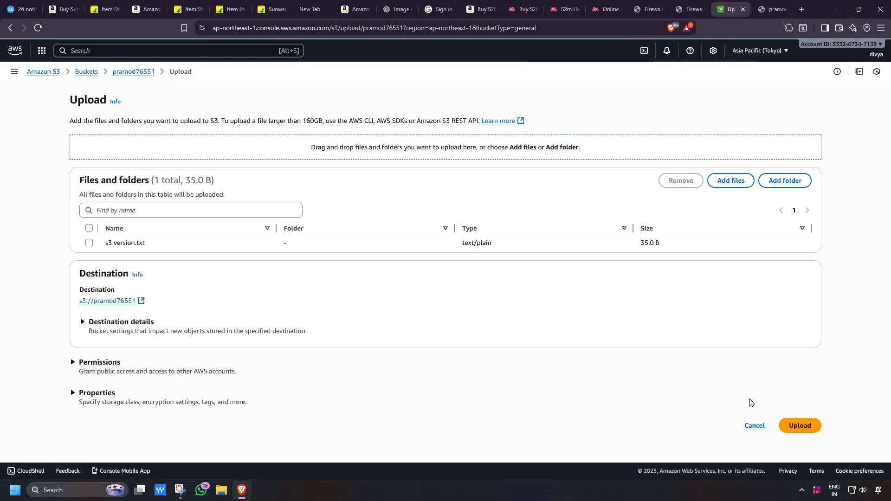
pyautogui.click(803, 426)
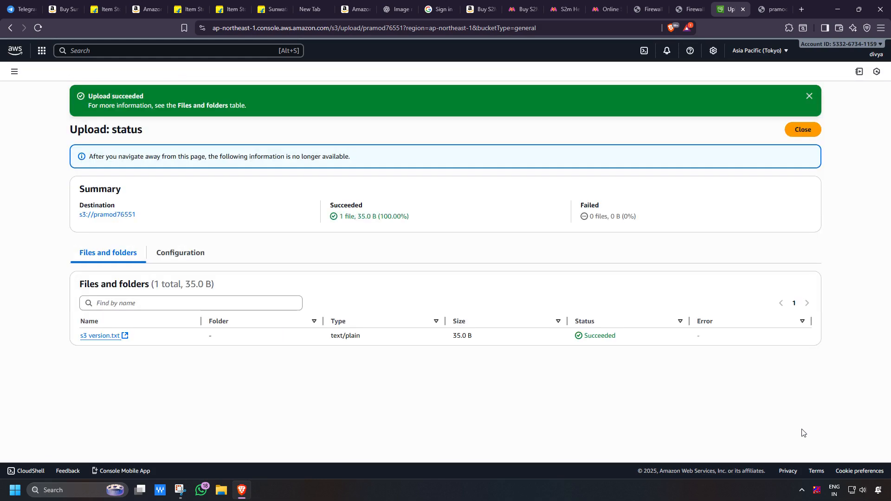
pyautogui.click(810, 135)
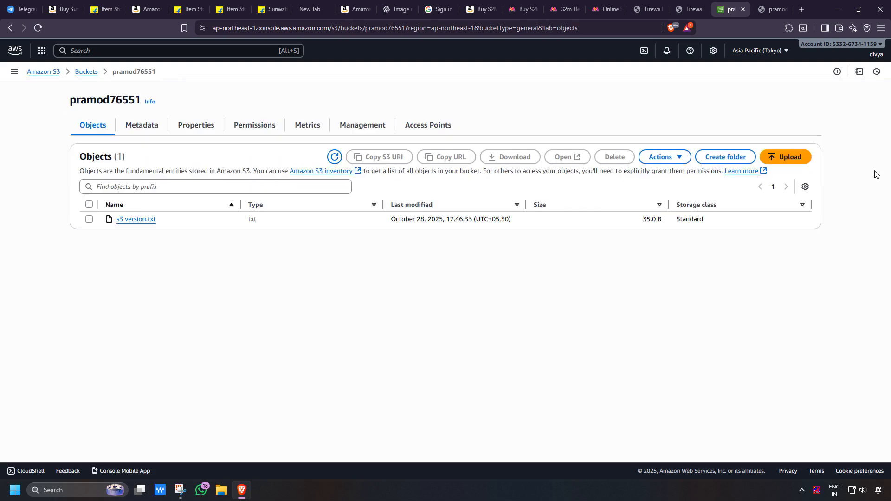
# Open the uploaded s3 version.txt in the browser to check its text, then return to the bucket's object list.
pyautogui.click(135, 220)
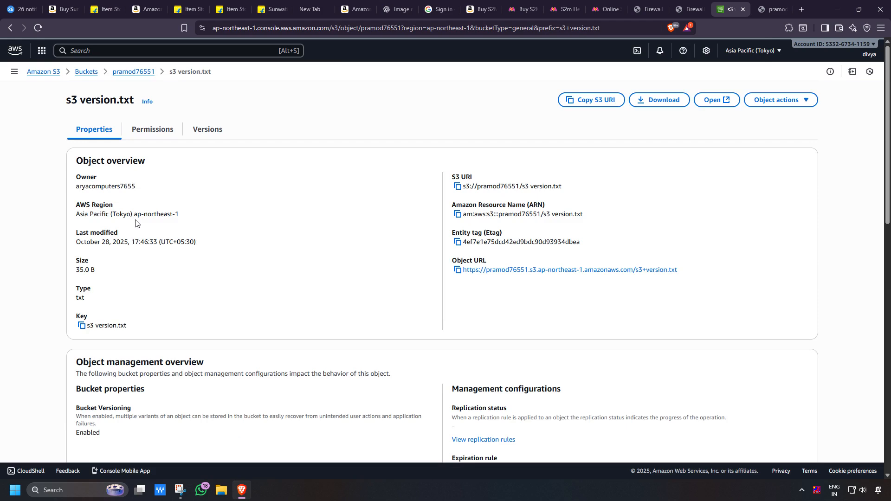
pyautogui.click(711, 100)
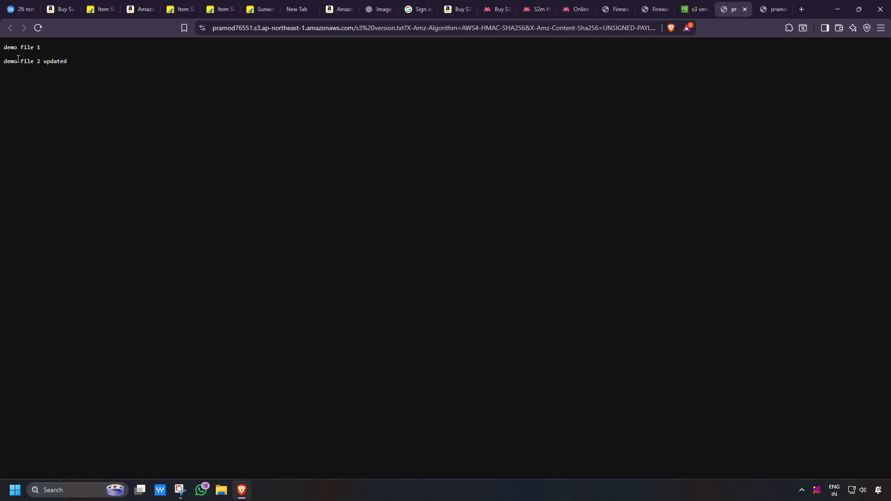
pyautogui.moveTo(51, 46); pyautogui.dragTo(2, 46)
pyautogui.hotkey('ctrl', 'shift', 'Tab')
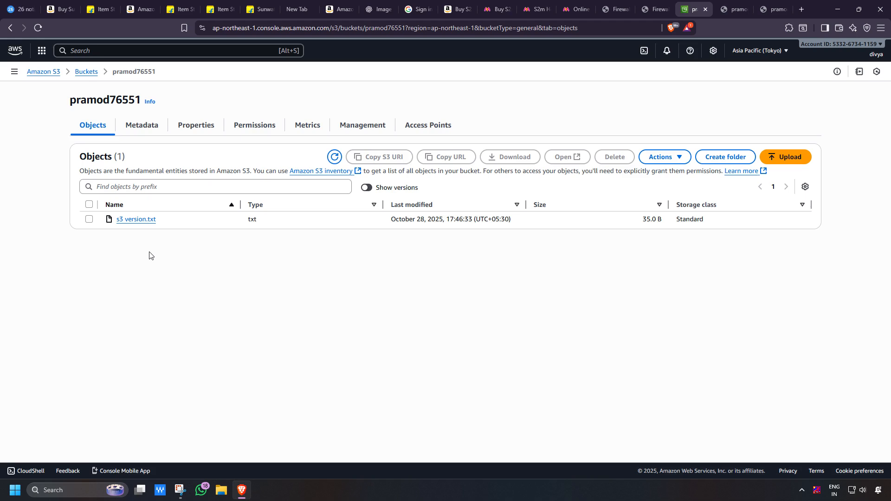
# Delete s3 version.txt from the bucket, confirming with "delete", and close the deletion status page.
pyautogui.click(89, 219)
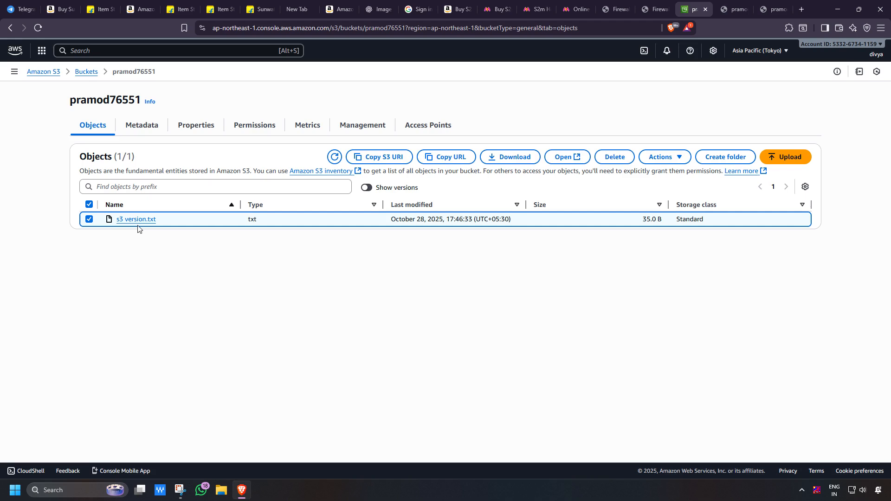
pyautogui.click(613, 158)
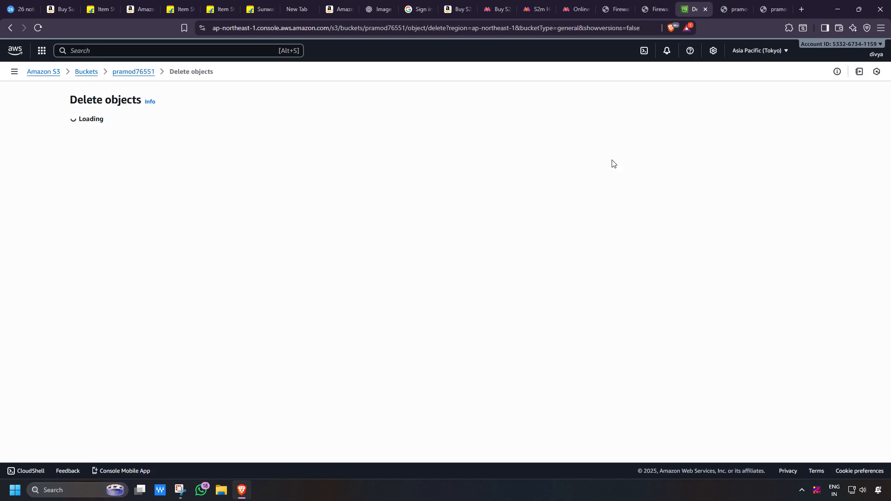
pyautogui.click(144, 335)
pyautogui.write('de')
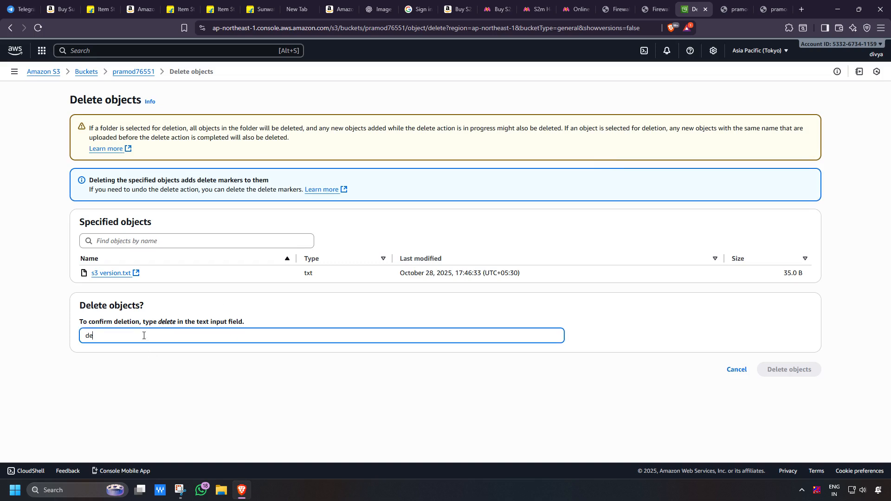
pyautogui.write('lete')
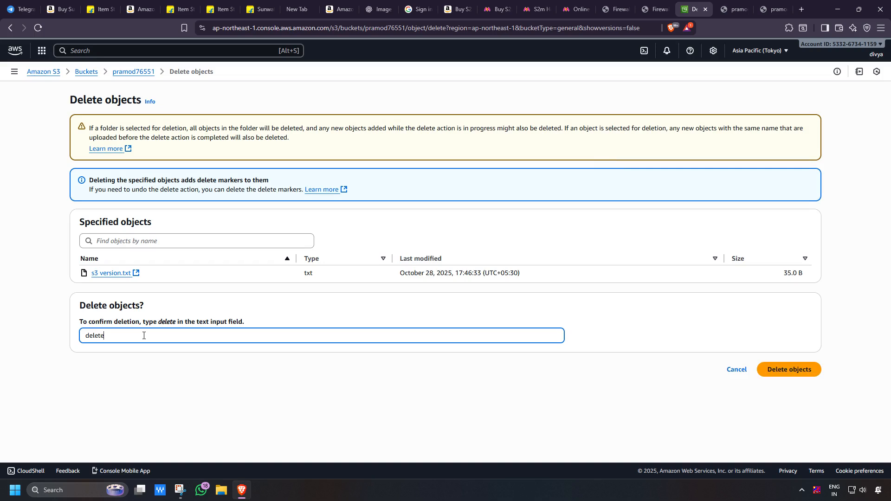
pyautogui.click(781, 378)
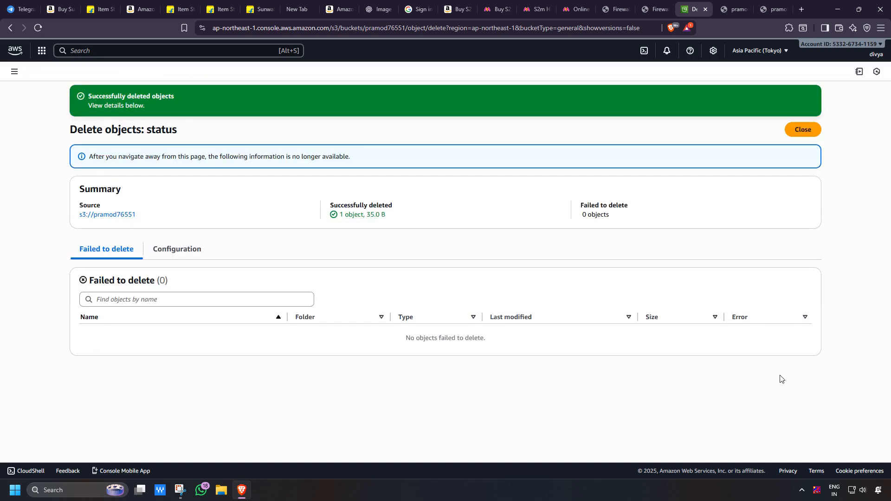
pyautogui.click(811, 130)
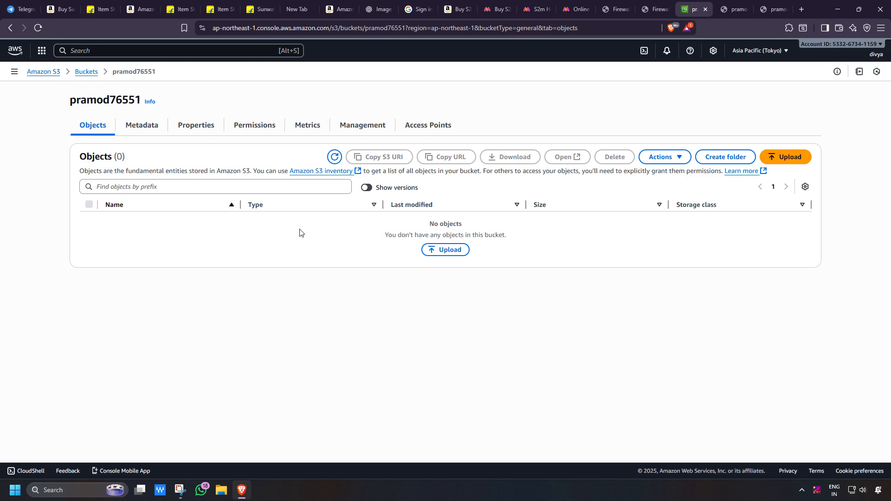
# Turn on Show versions in the bucket's object list.
pyautogui.moveTo(65, 106); pyautogui.dragTo(139, 104)
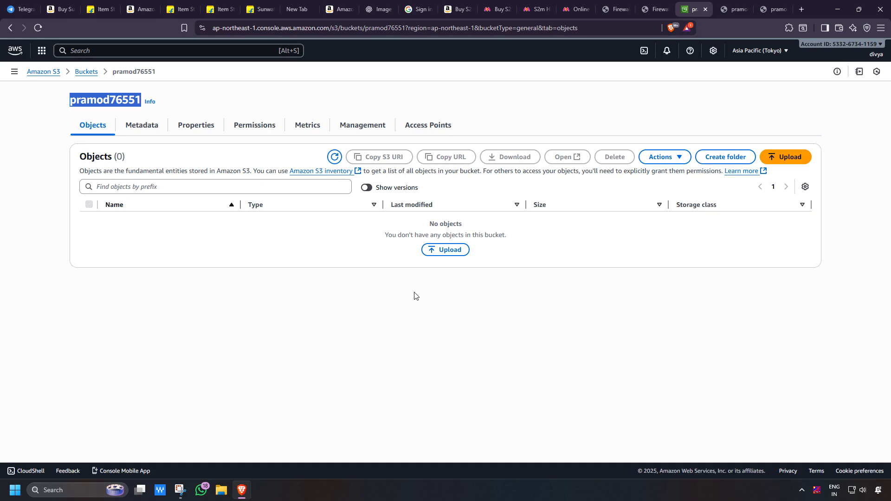
pyautogui.click(378, 188)
pyautogui.moveTo(379, 188); pyautogui.dragTo(420, 189)
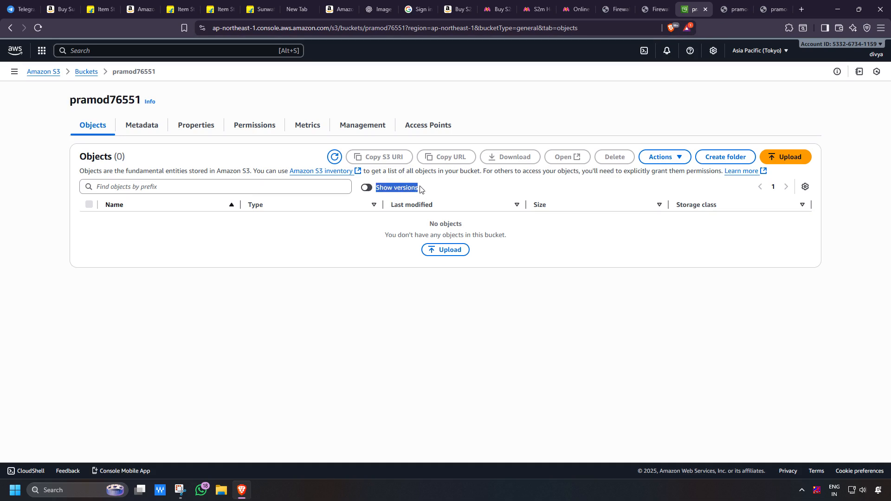
pyautogui.click(371, 256)
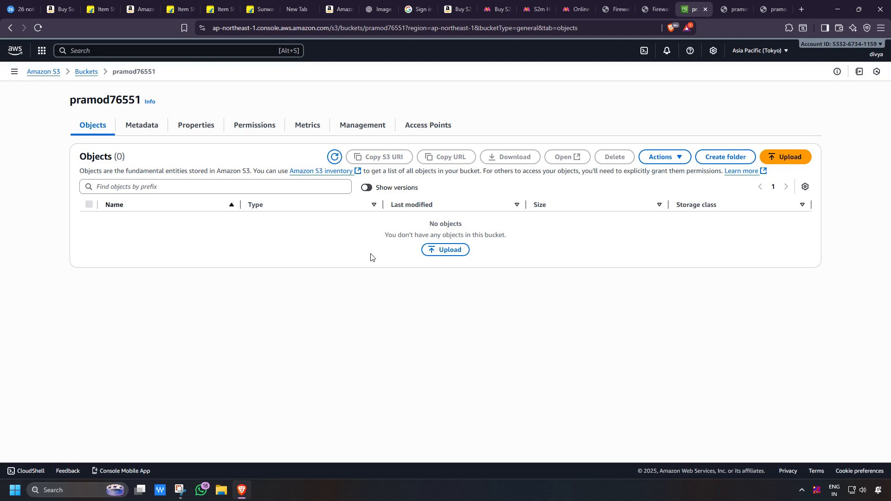
pyautogui.click(370, 190)
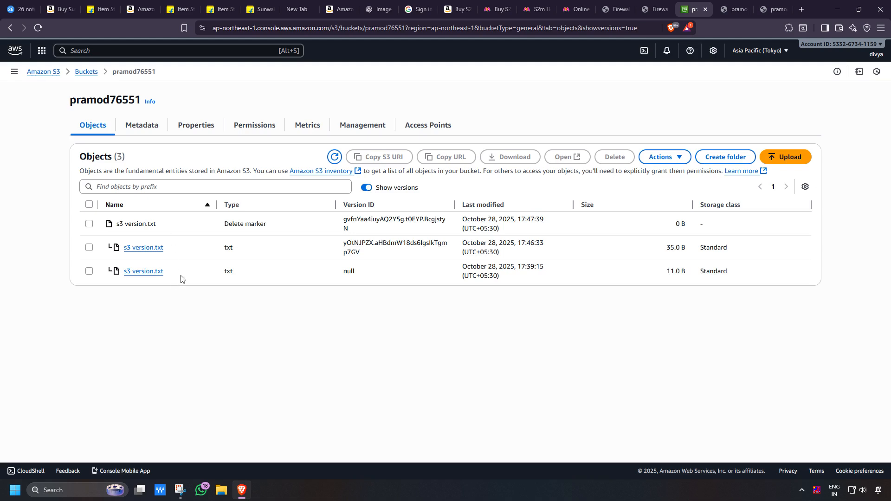
# Permanently delete the delete marker of s3 version.txt, confirming with "permanently delete", and close the deletion status page.
pyautogui.moveTo(228, 226); pyautogui.dragTo(269, 231)
pyautogui.click(89, 224)
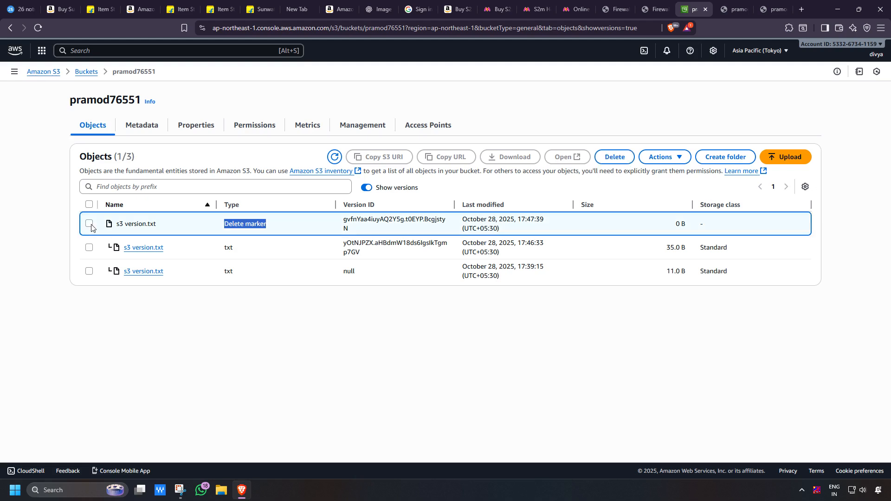
pyautogui.click(611, 160)
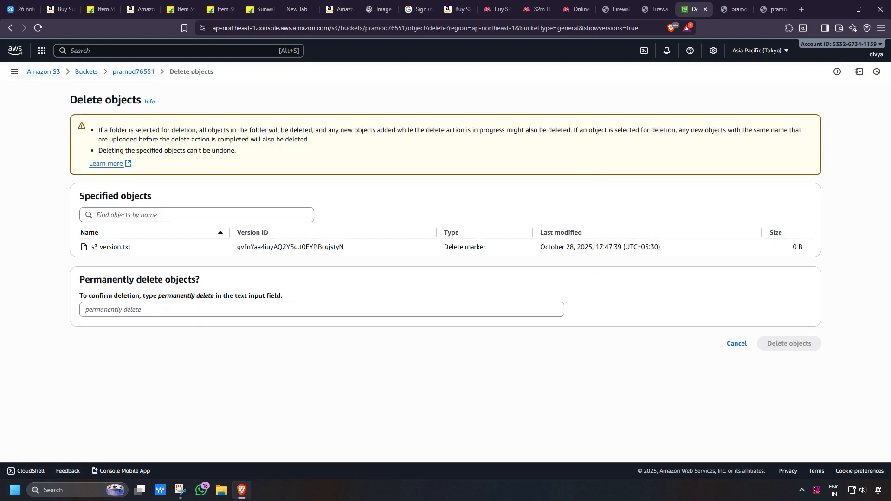
pyautogui.moveTo(159, 298); pyautogui.dragTo(213, 303)
pyautogui.hotkey('ctrl', 'c')
pyautogui.click(86, 309)
pyautogui.hotkey('ctrl', 'v')
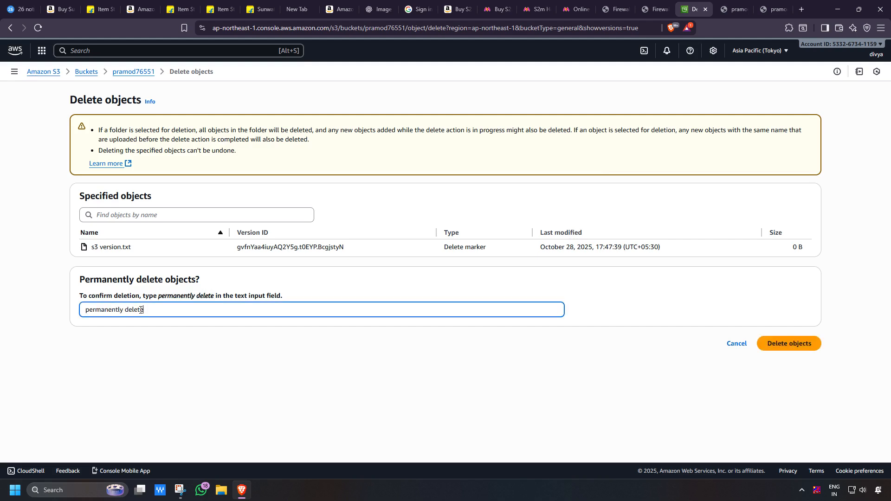
pyautogui.click(773, 346)
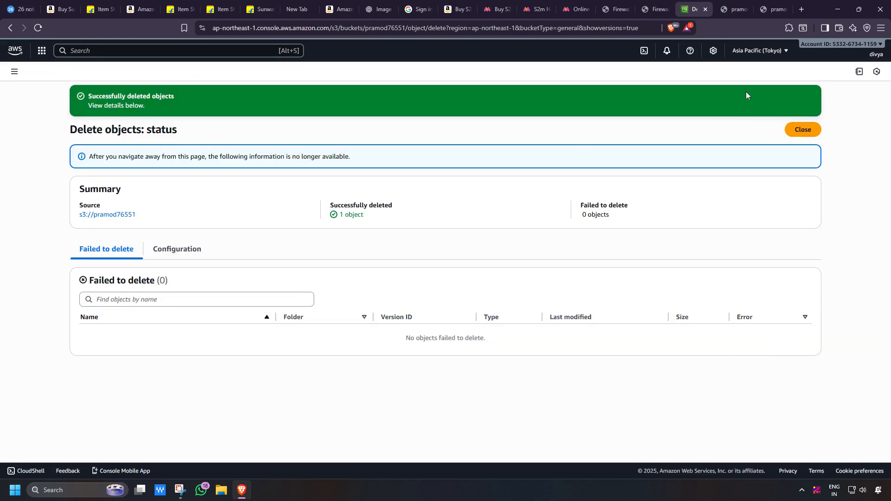
pyautogui.click(792, 133)
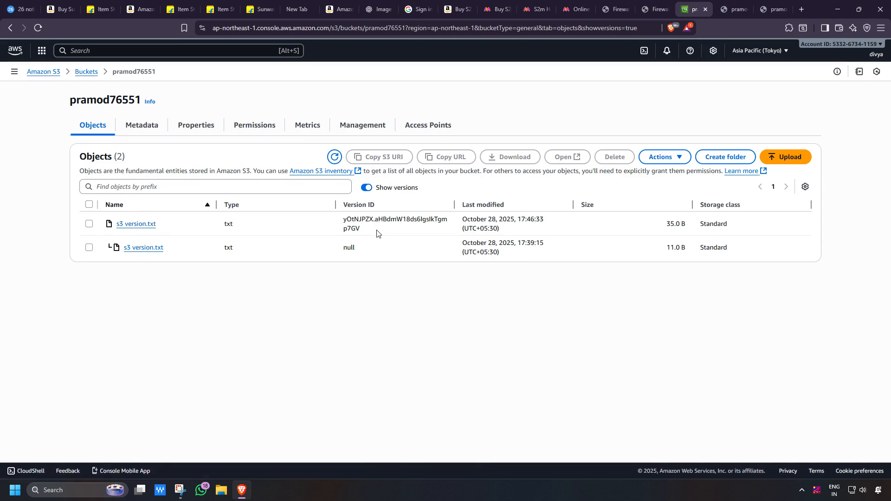
# Open the current version of s3 version.txt in the browser to check its text, then return to the bucket's object list.
pyautogui.click(132, 227)
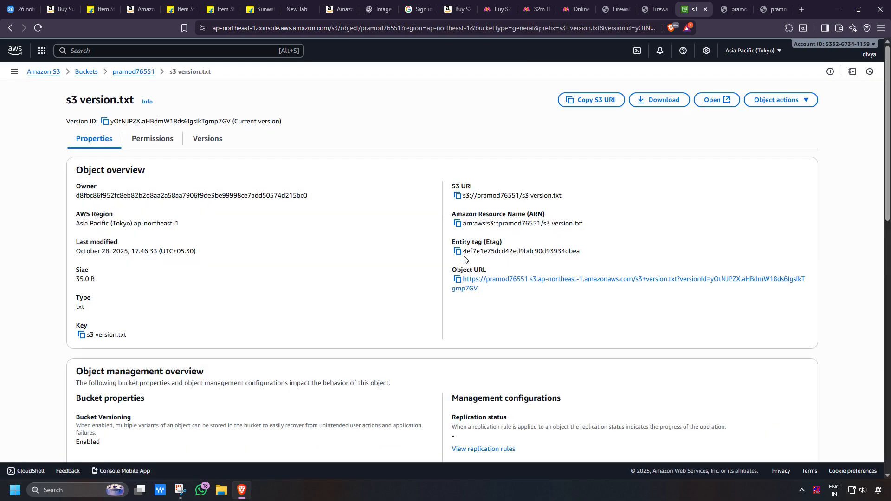
pyautogui.click(706, 105)
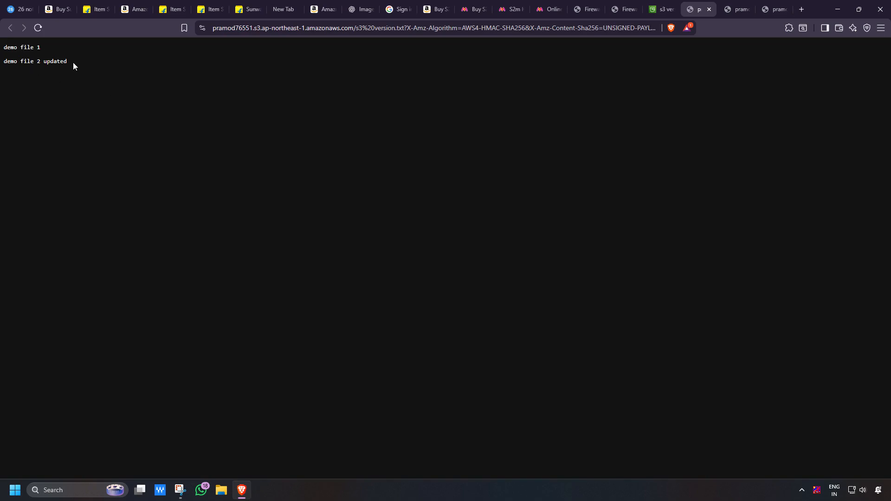
pyautogui.moveTo(73, 62); pyautogui.dragTo(5, 45)
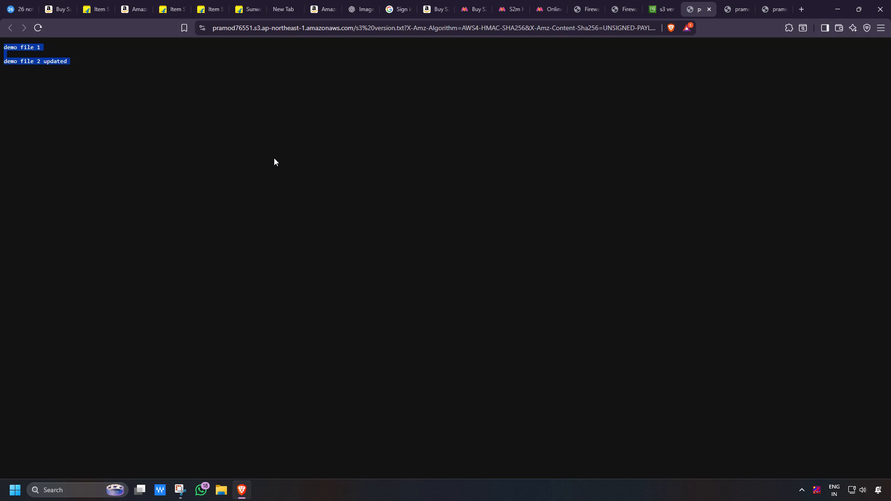
pyautogui.hotkey('ctrl', 'shift', 'Tab')
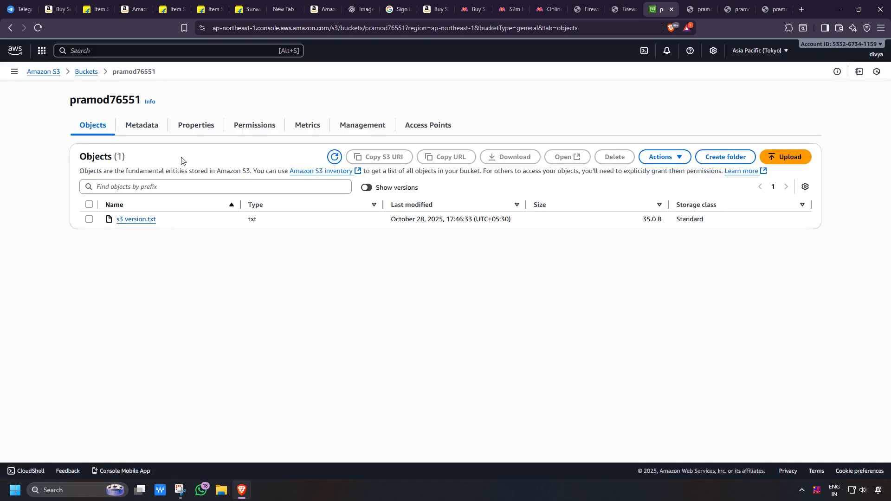
# Suspend Bucket Versioning in the bucket's properties, acknowledge the outcomes of suspending it, and save the changes.
pyautogui.click(188, 132)
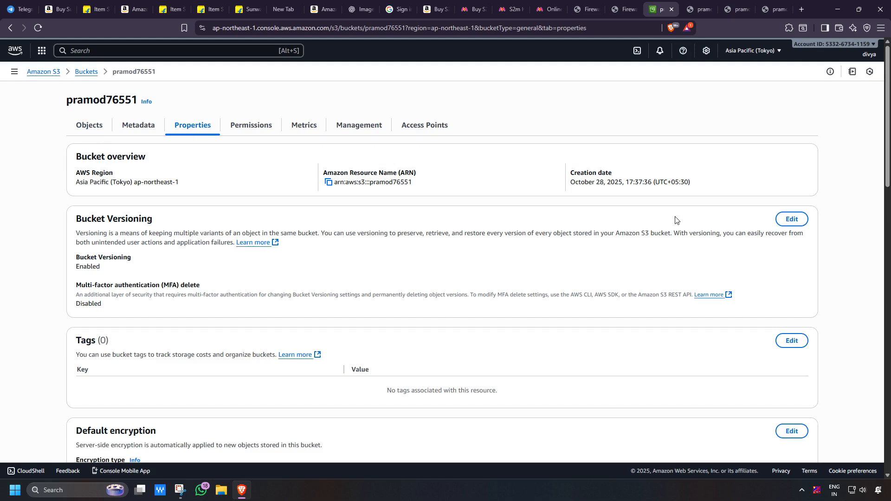
pyautogui.click(790, 220)
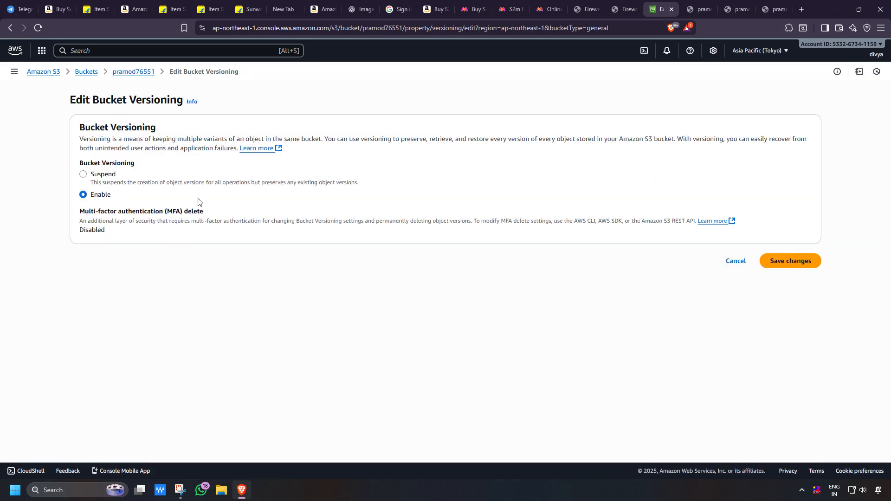
pyautogui.click(84, 175)
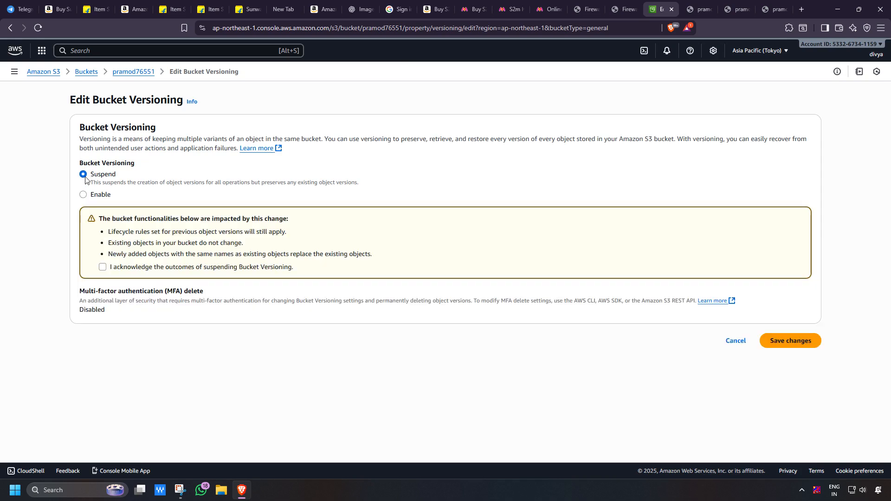
pyautogui.click(791, 341)
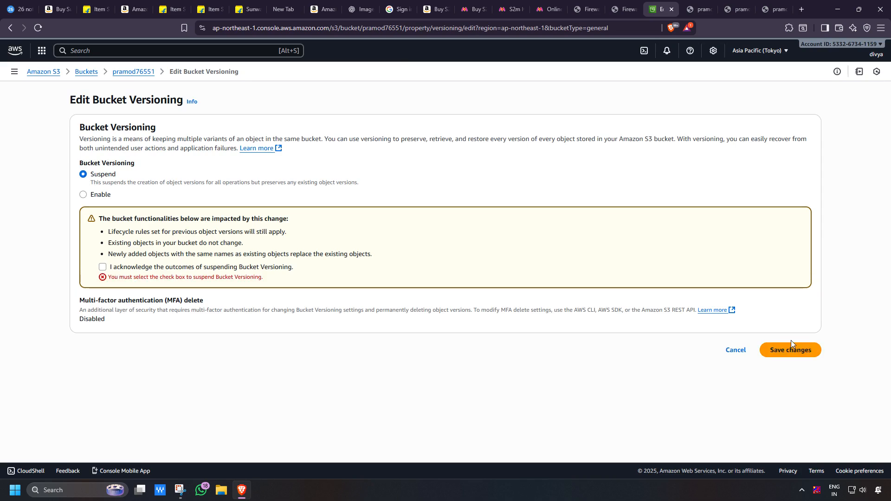
pyautogui.click(135, 269)
pyautogui.click(787, 344)
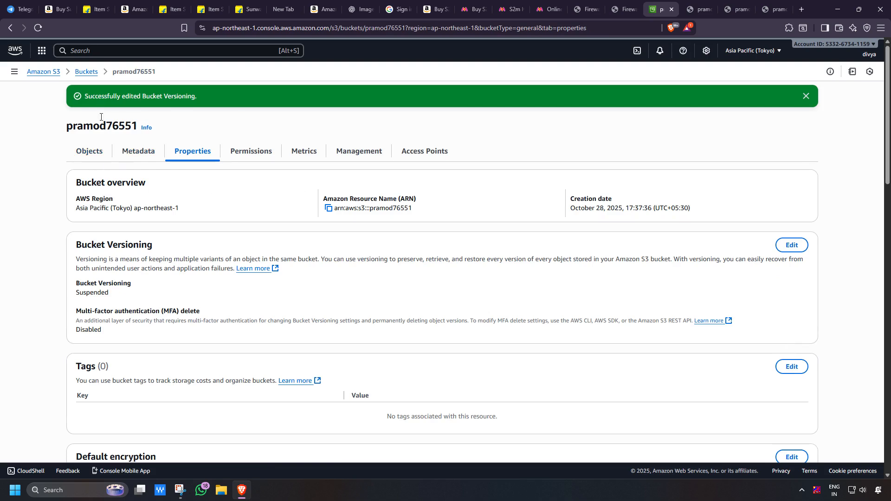
# Reopen the bucket and permanently delete s3 version.txt, confirming with "permanently delete", and close the deletion status page.
pyautogui.click(94, 77)
pyautogui.click(92, 199)
pyautogui.click(120, 200)
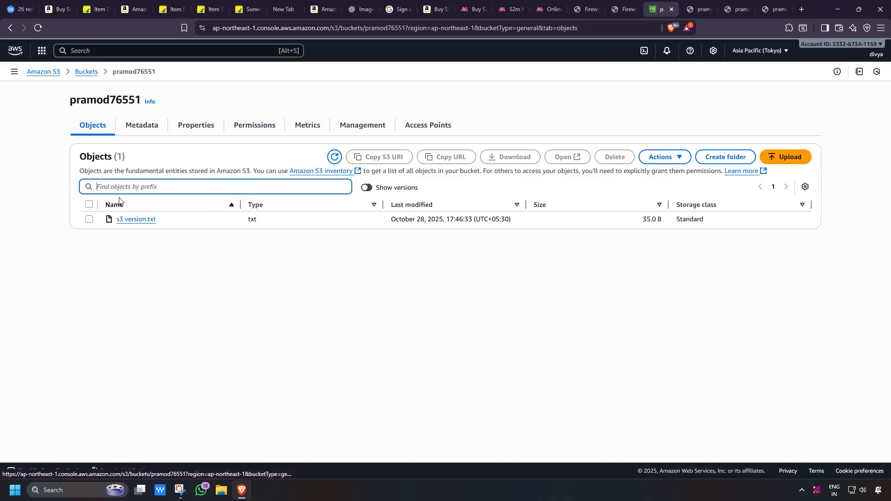
pyautogui.click(89, 218)
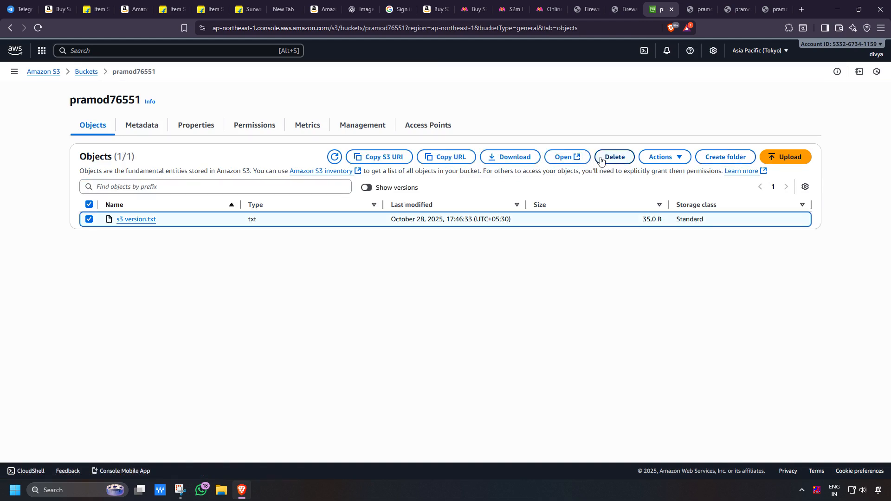
pyautogui.click(613, 158)
pyautogui.click(131, 307)
pyautogui.moveTo(159, 296); pyautogui.dragTo(210, 300)
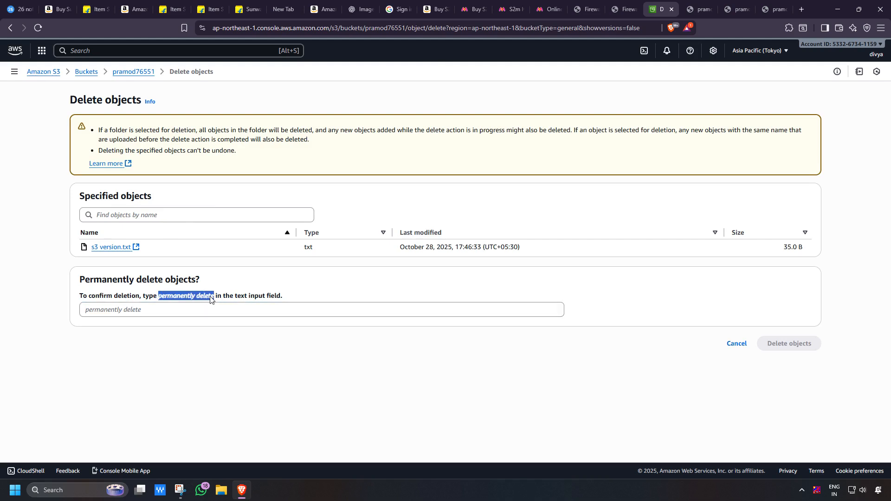
pyautogui.click(155, 310)
pyautogui.hotkey('ctrl', 'v')
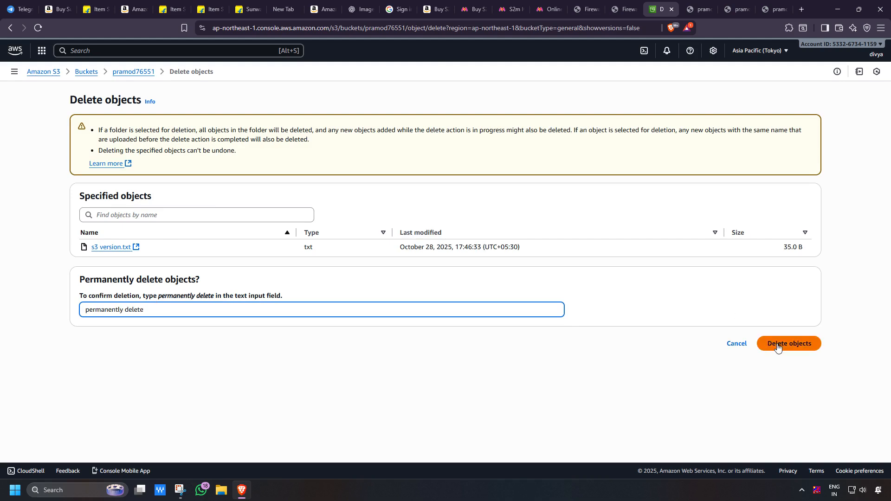
pyautogui.click(780, 345)
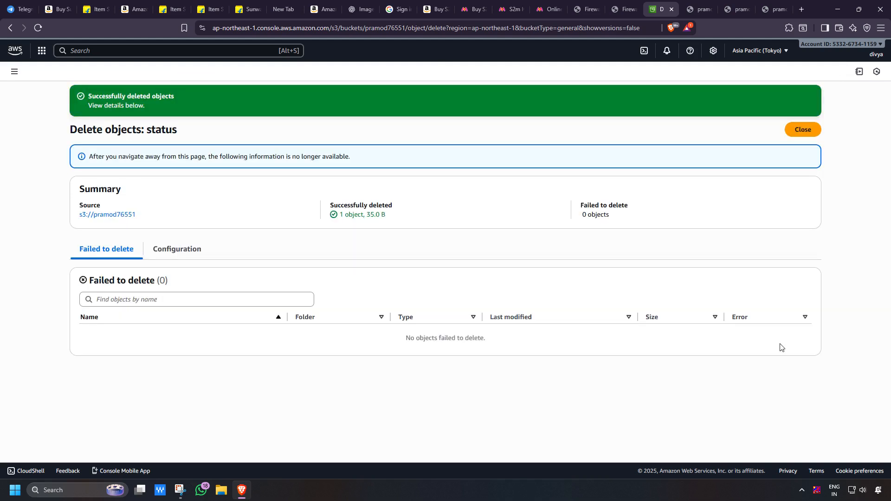
pyautogui.click(802, 130)
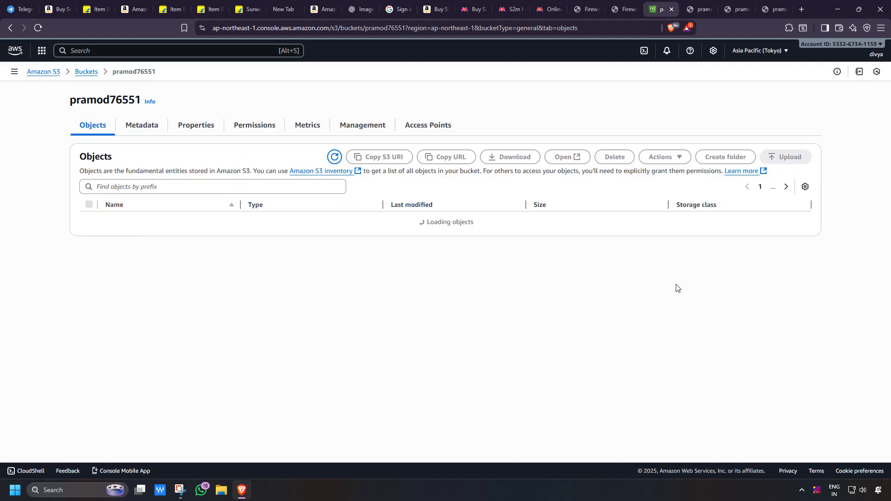
# Start deleting the bucket from the bucket list and switch to emptying it, entering "permanently delete" as confirmation.
pyautogui.click(87, 71)
pyautogui.click(88, 199)
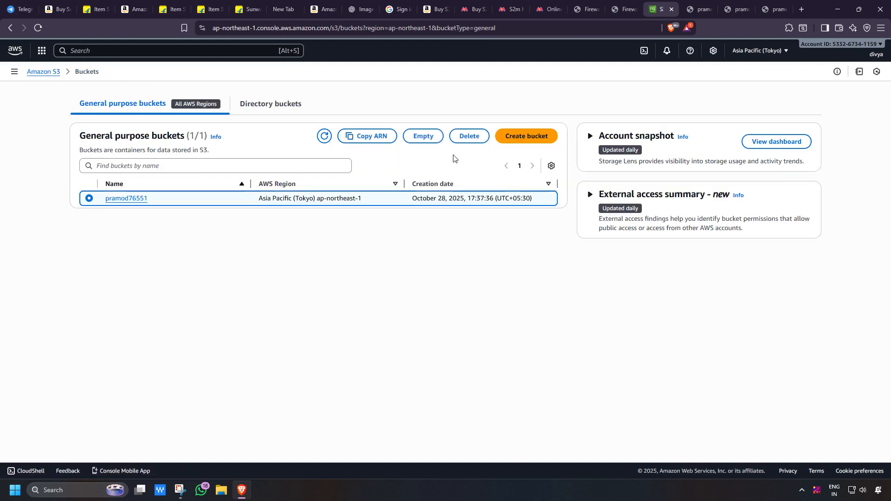
pyautogui.click(469, 136)
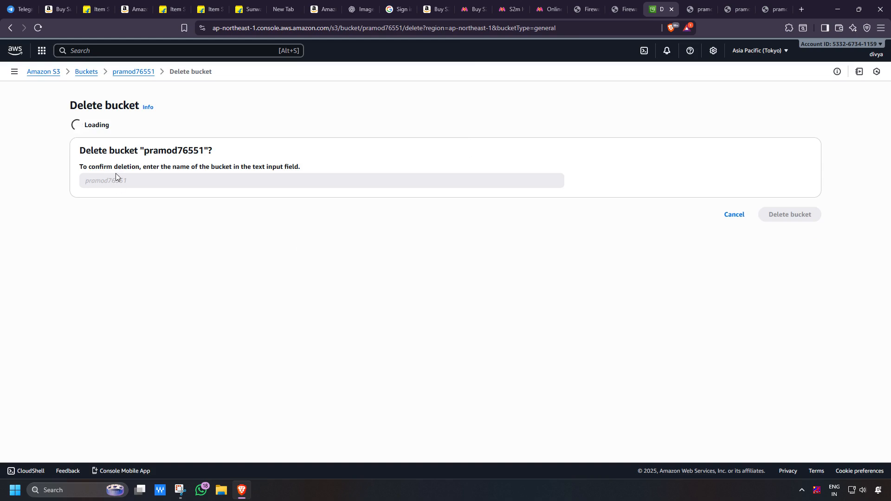
pyautogui.click(670, 130)
pyautogui.write('permanently delete')
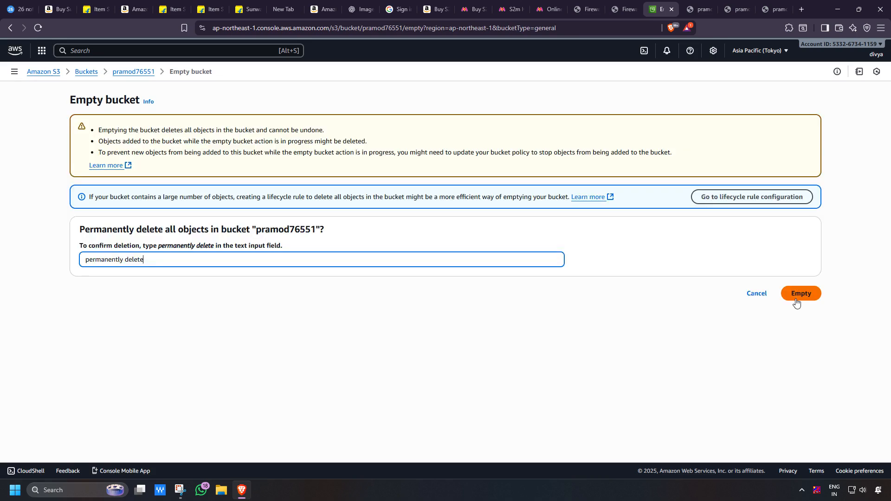